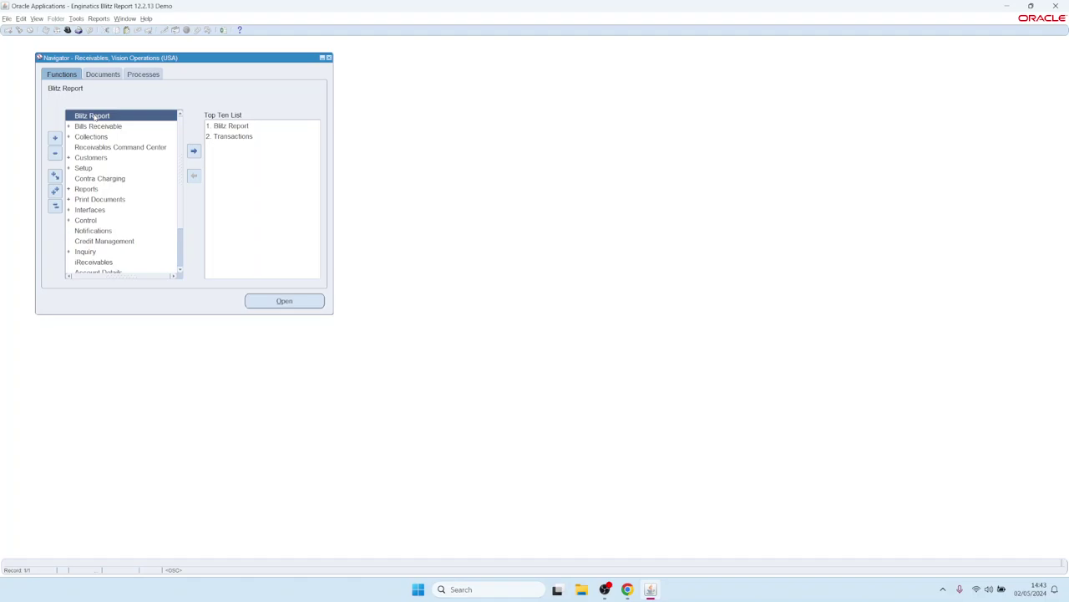
- Open Blitz Report and run the AR Customers and Sites report with its default parameters
click(223, 30)
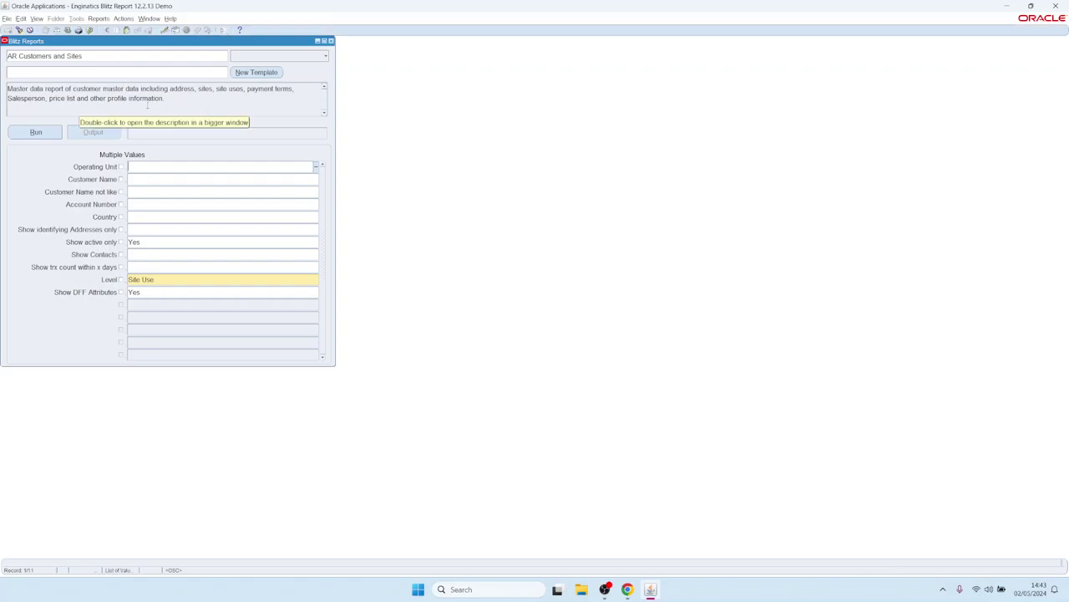
click(67, 56)
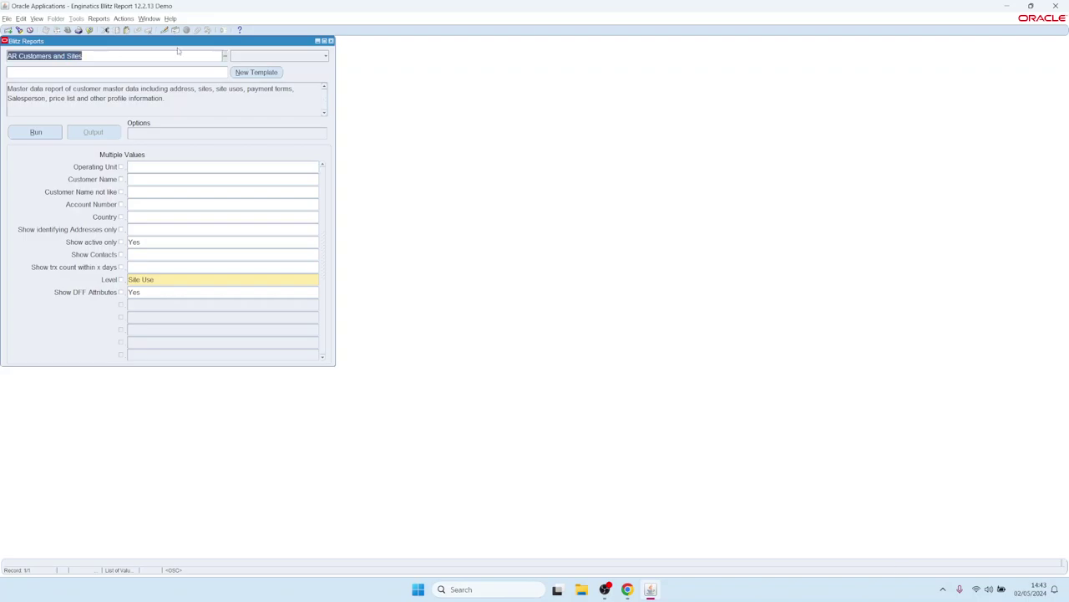
click(46, 137)
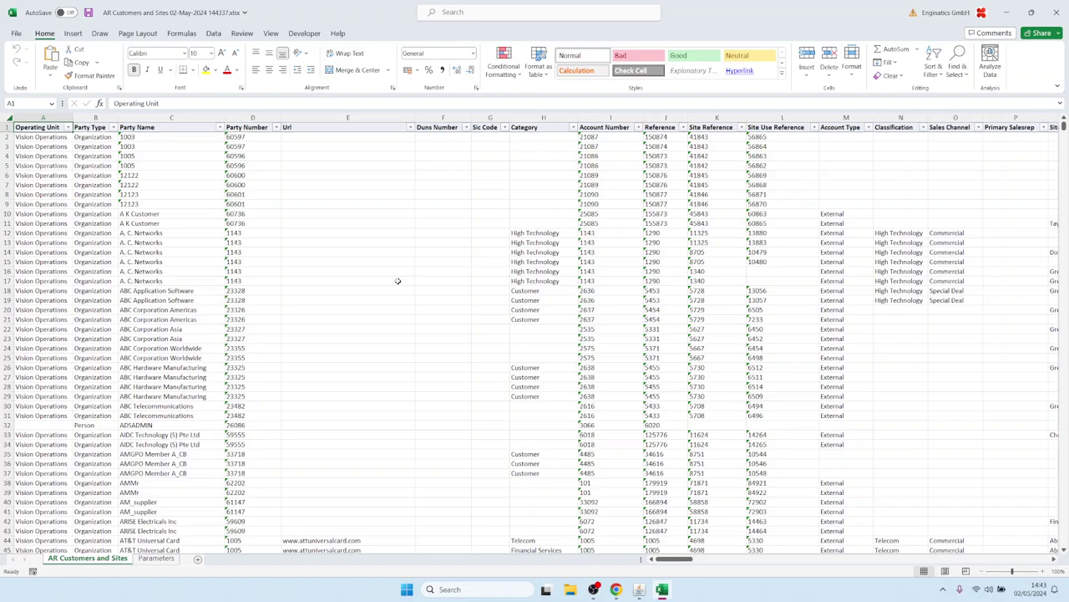
- Switch back to Oracle Applications and view the list of available reports without changing the selected report
mouse_move(639, 589)
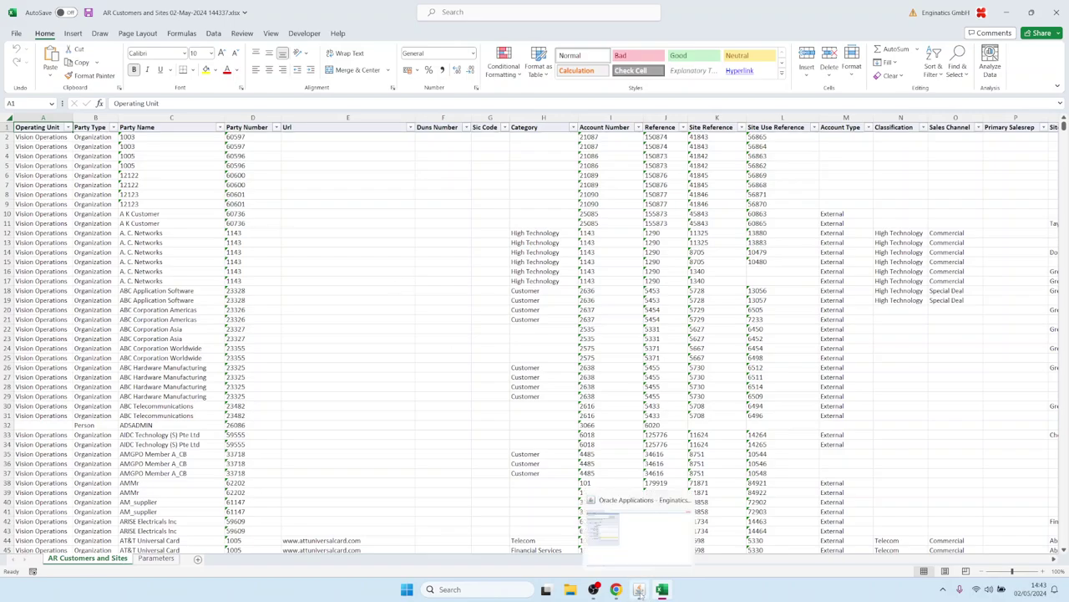
click(640, 558)
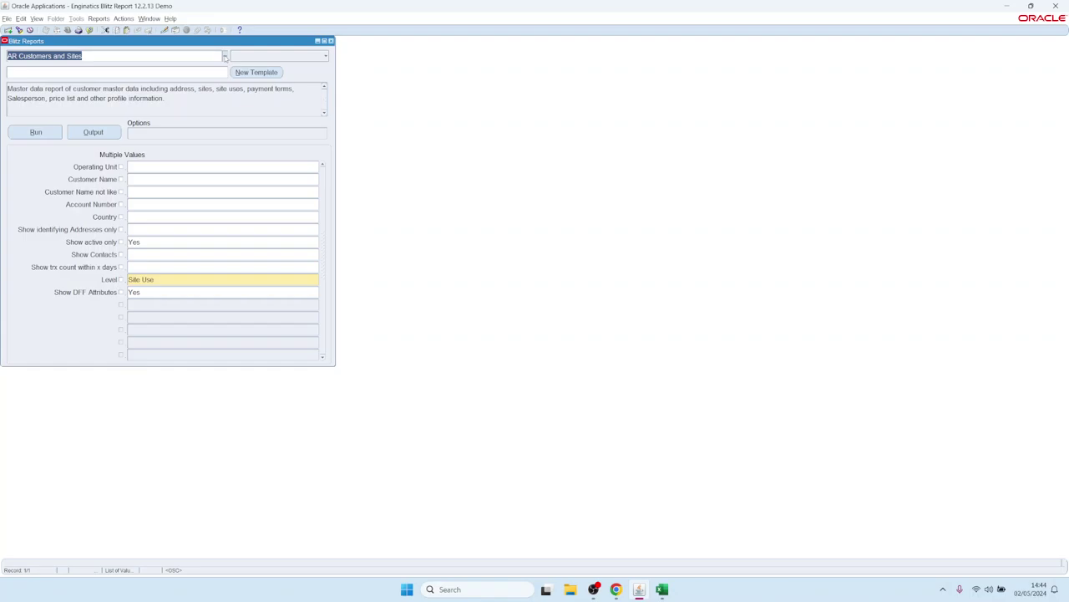
click(224, 56)
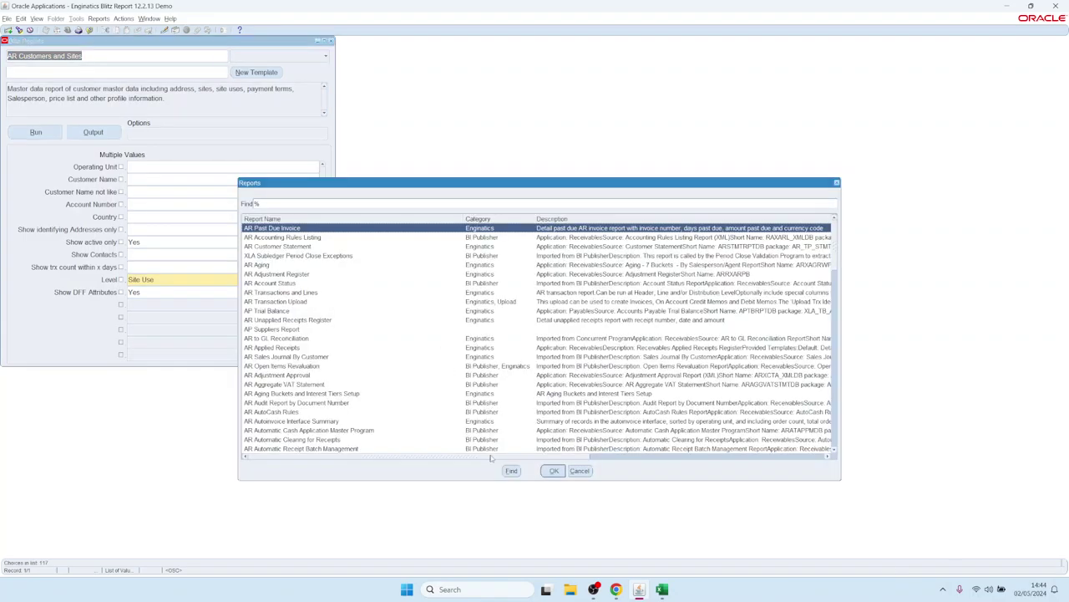
click(554, 470)
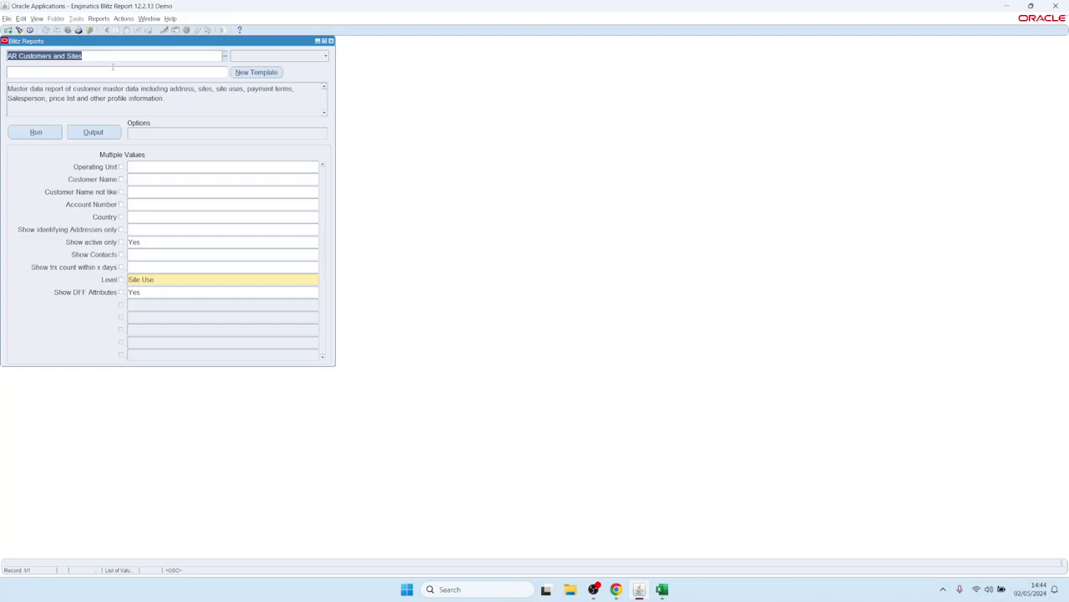
double_click(112, 57)
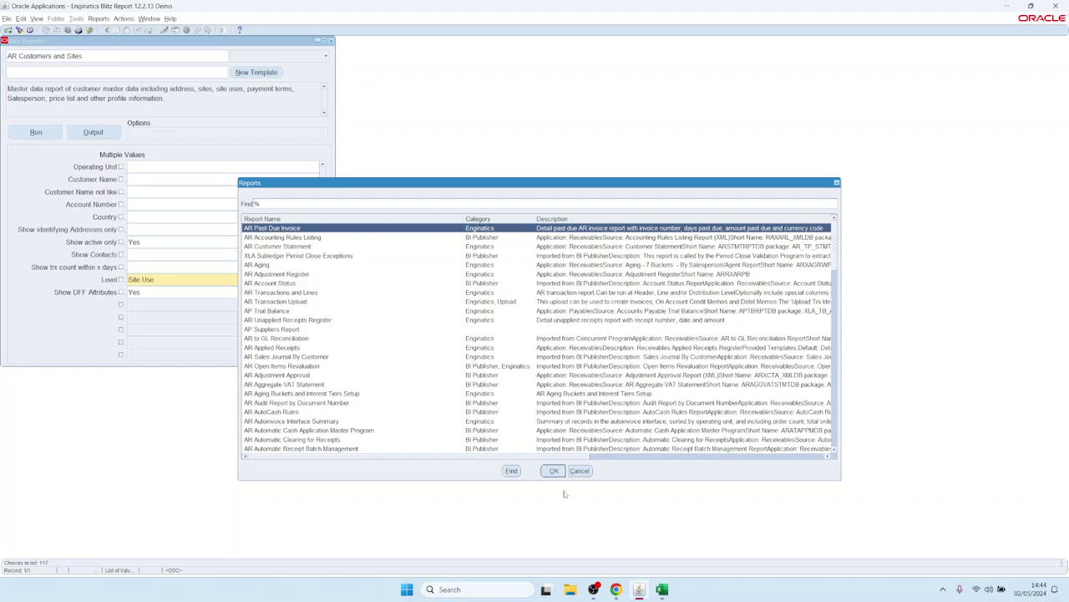
click(579, 471)
- Try Anguilla from the list of values for the Country parameter and clear the field again
click(155, 217)
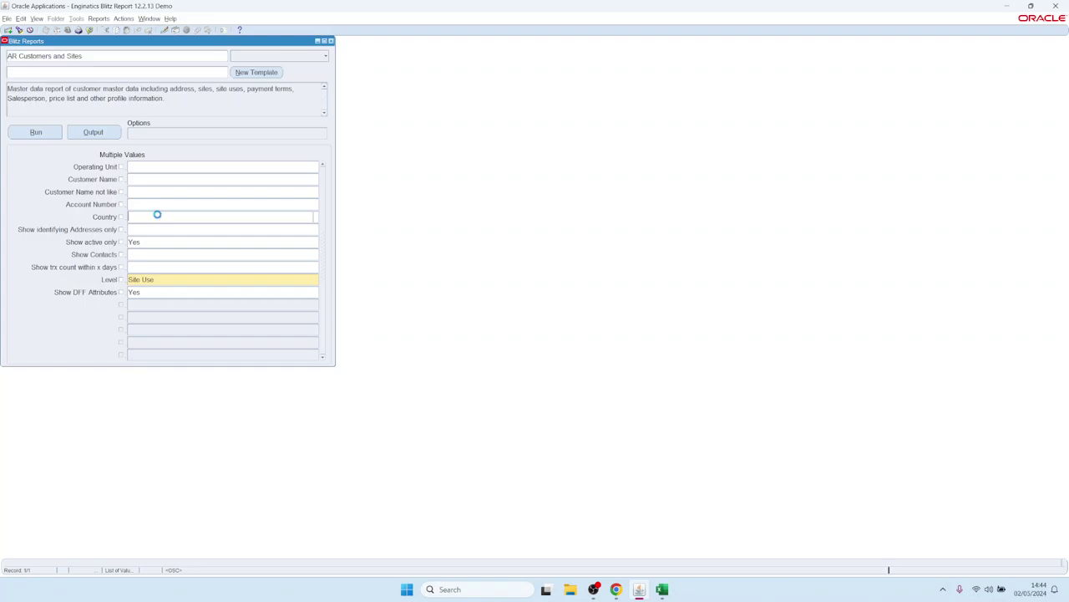
key(ctrl+l)
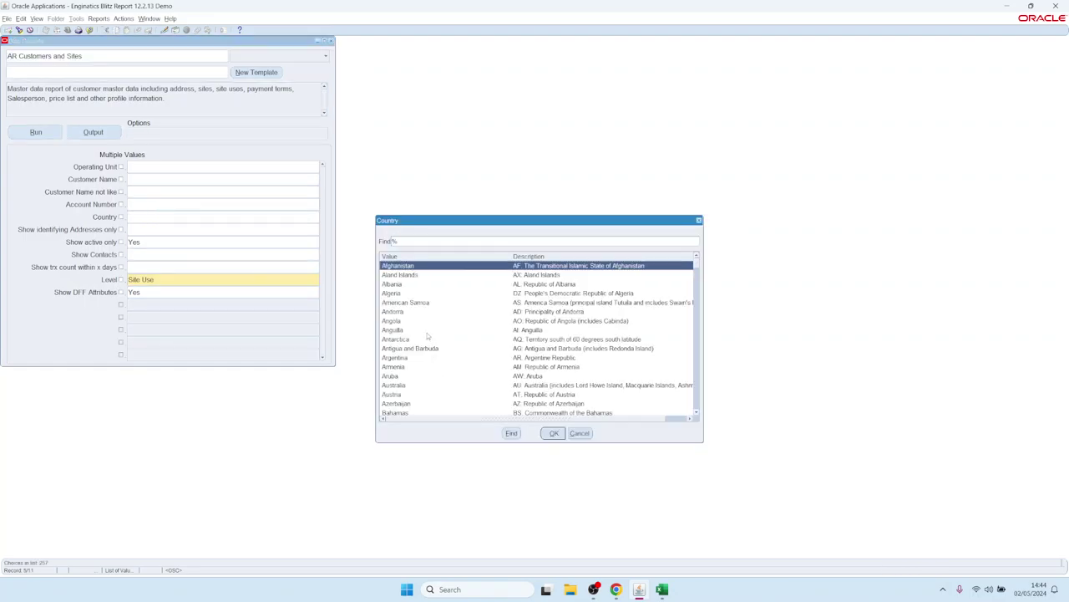
double_click(428, 331)
click(177, 217)
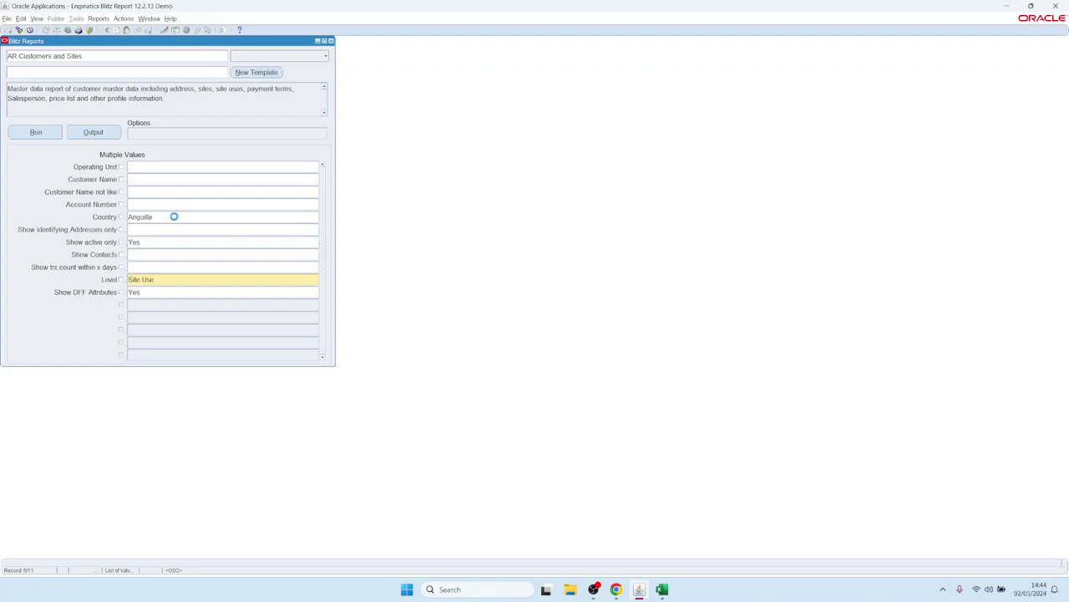
double_click(177, 216)
key(BackSpace)
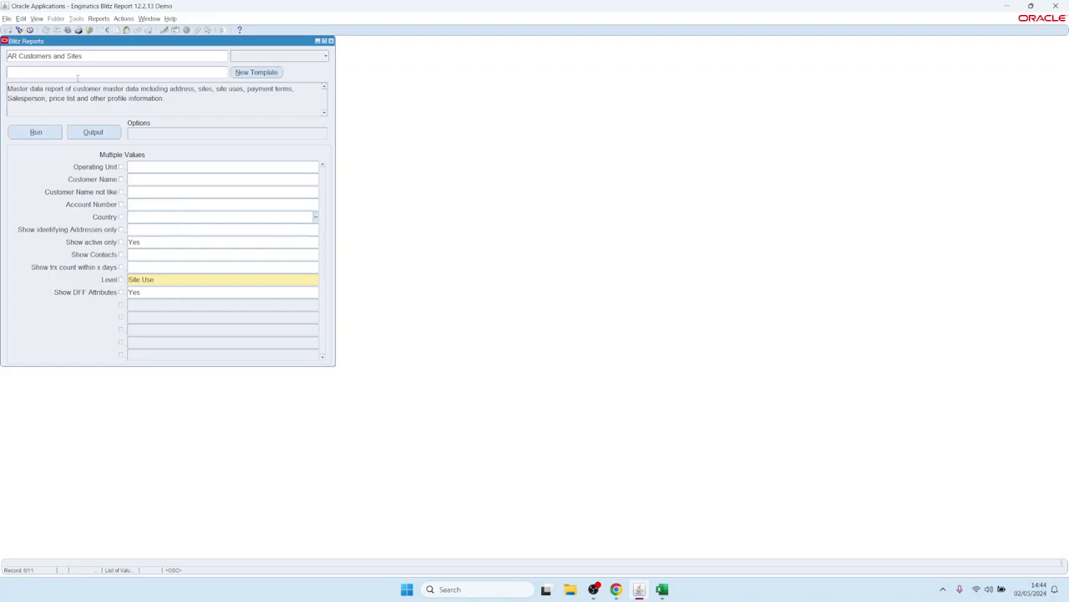
- Browse the entries in the report list and load the AR Accounting Rules Listing report
click(96, 56)
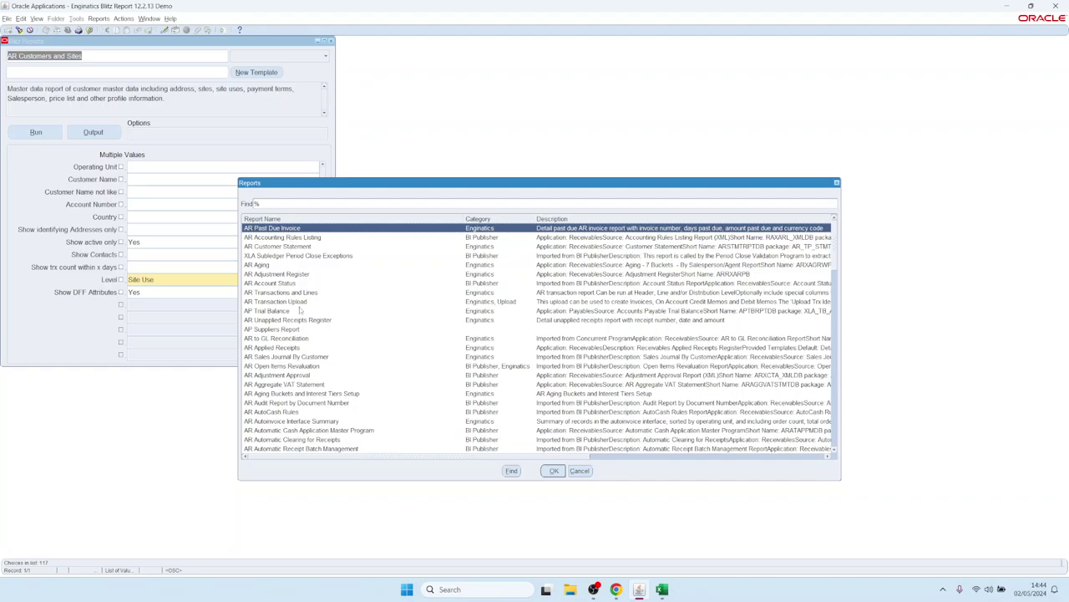
key(Down)
key(Down)
key(Down)
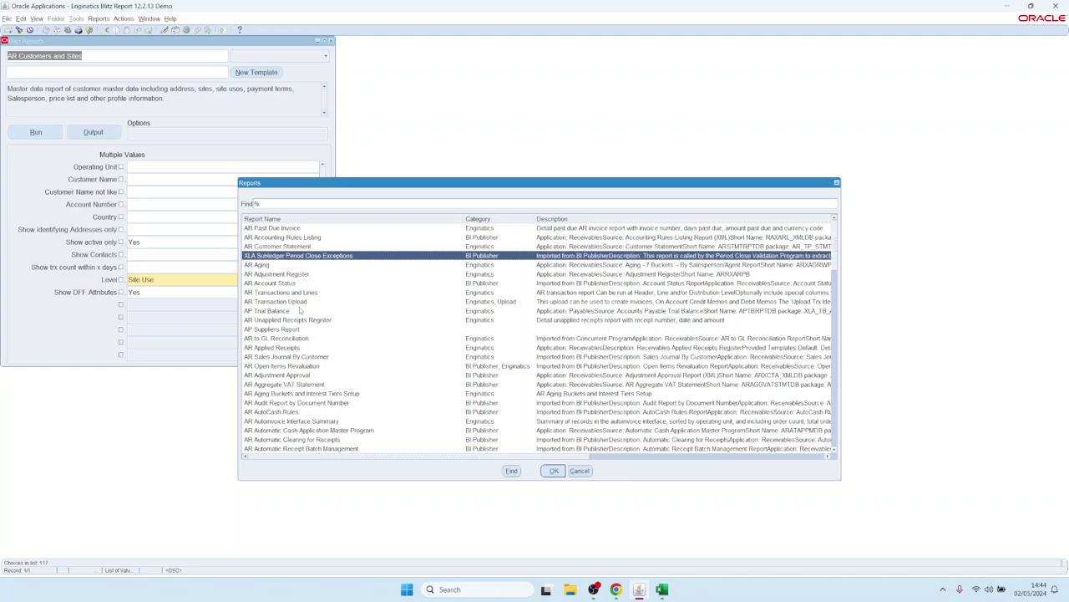
key(Up)
key(Up)
key(Up)
key(Down)
key(Down)
key(Up)
key(Up)
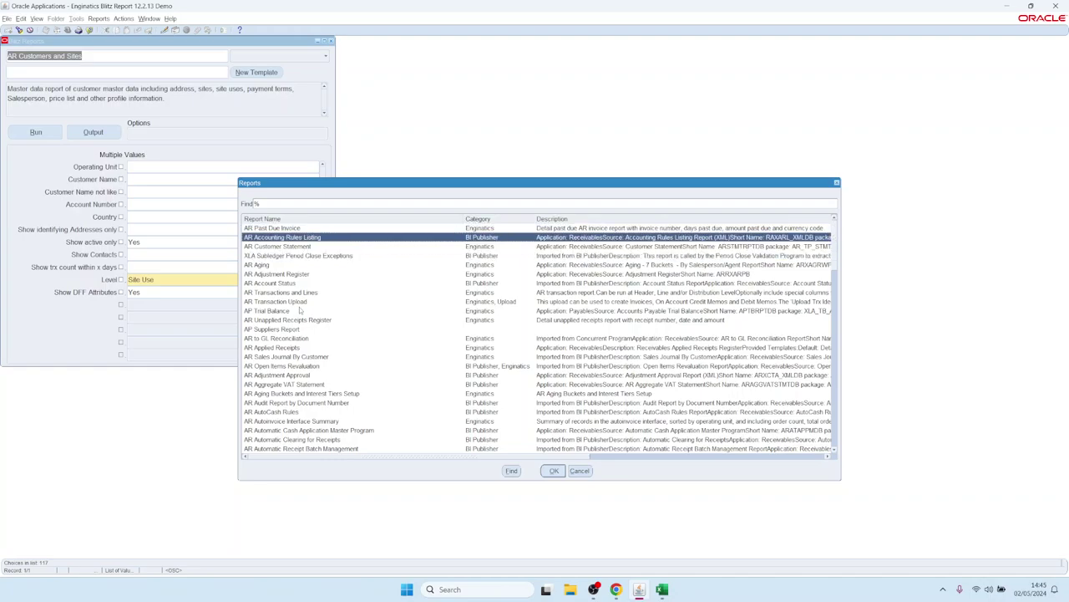
key(Down)
key(Return)
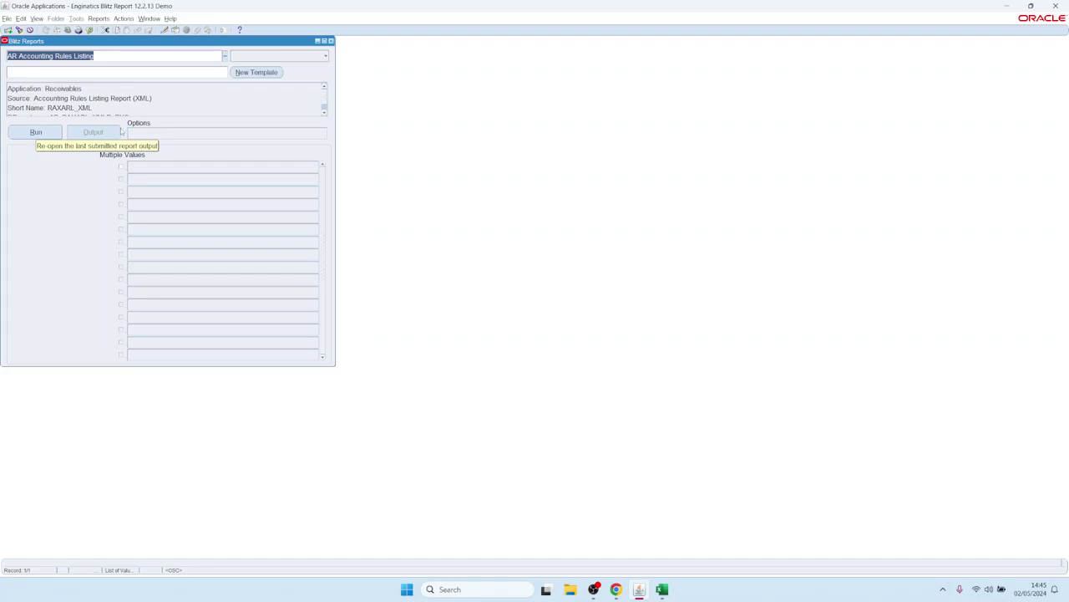
- Search the available reports for "tax customer"
text(tax)
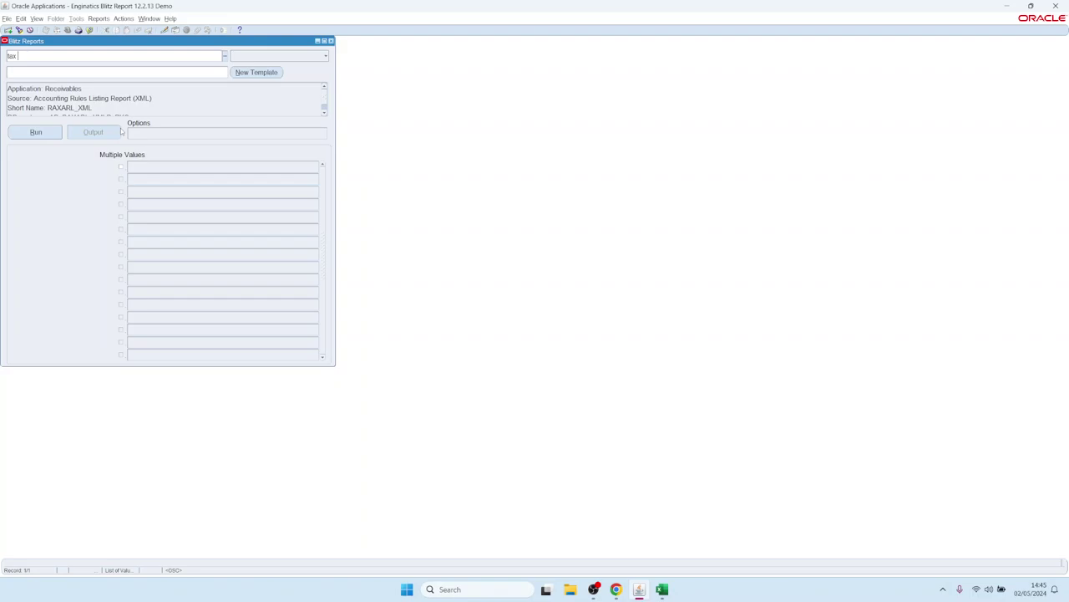
text( customer)
key(Tab)
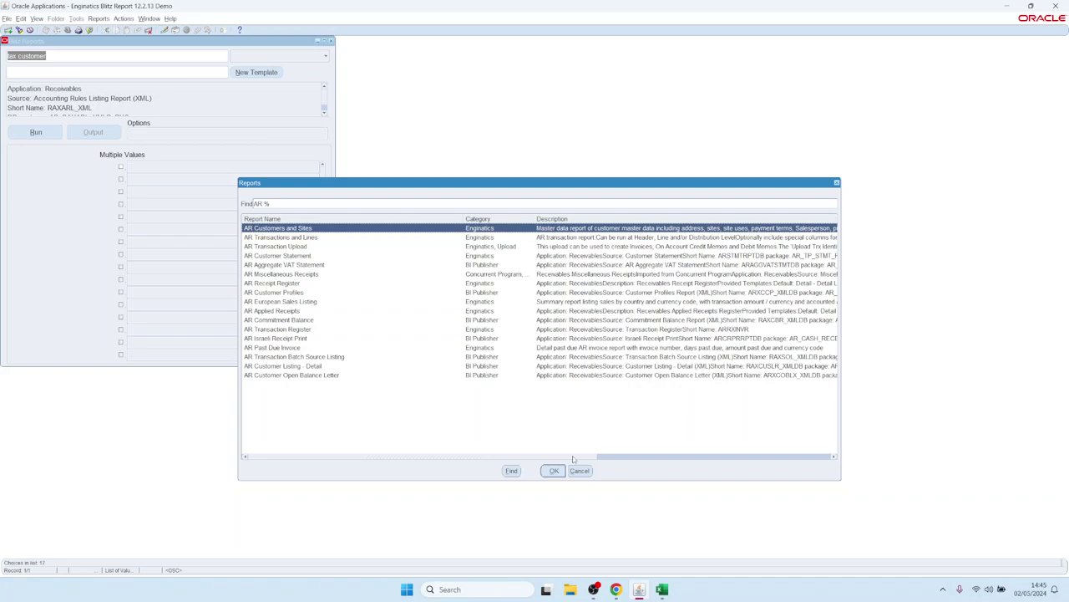
- Examine the score columns of the matching reports and load AR Customers and Sites
drag(573, 458, 810, 459)
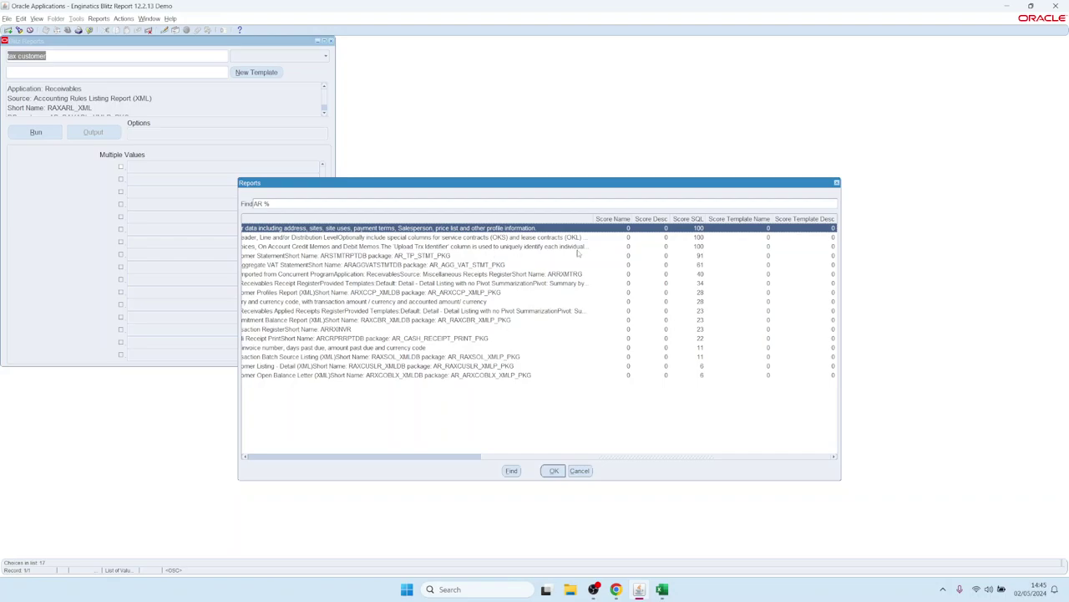
click(527, 456)
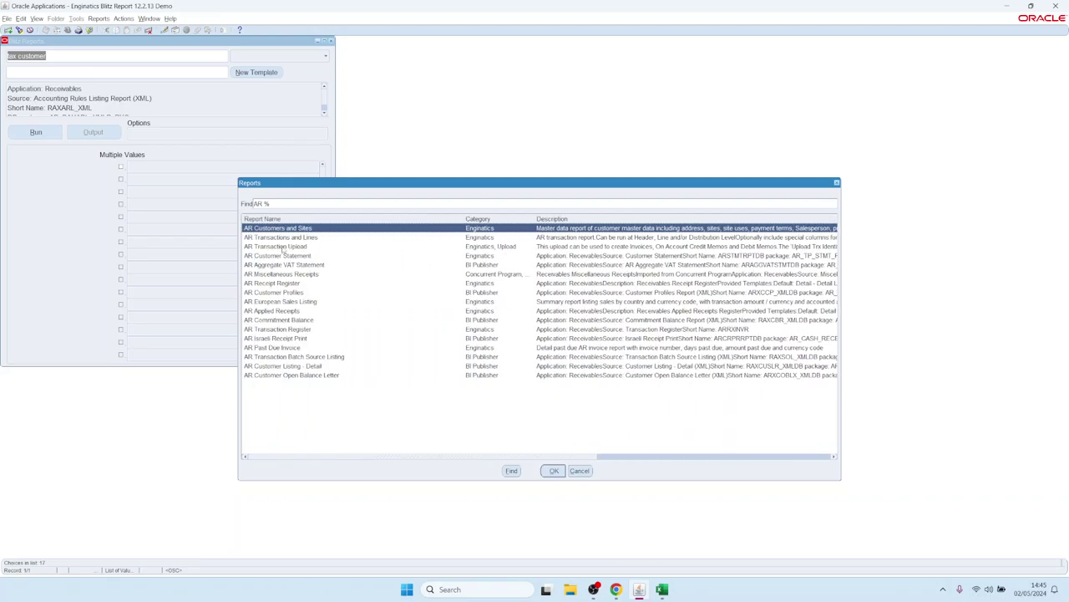
click(563, 458)
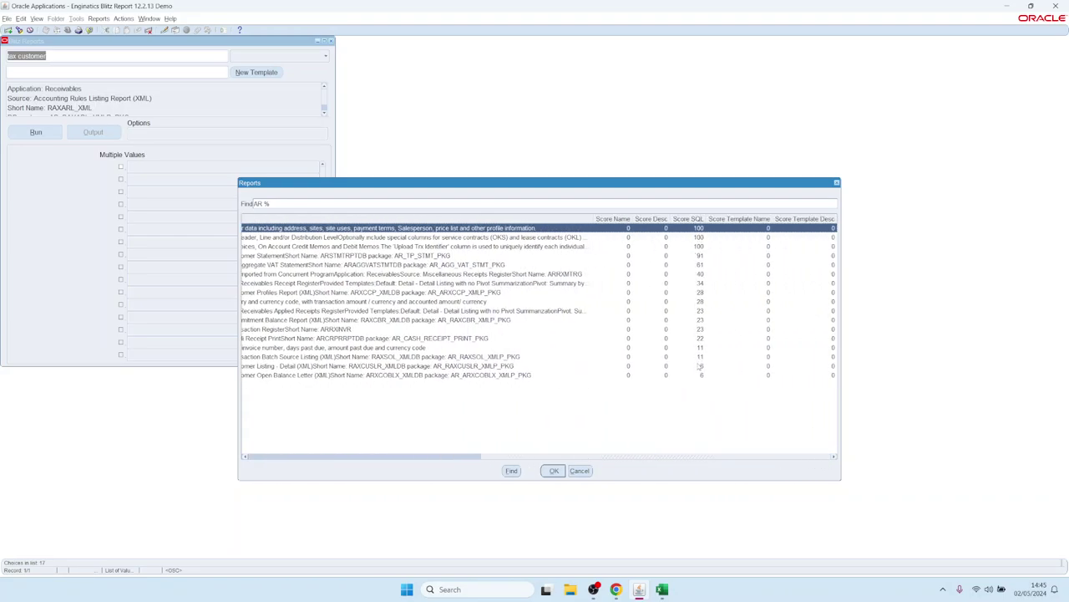
click(498, 458)
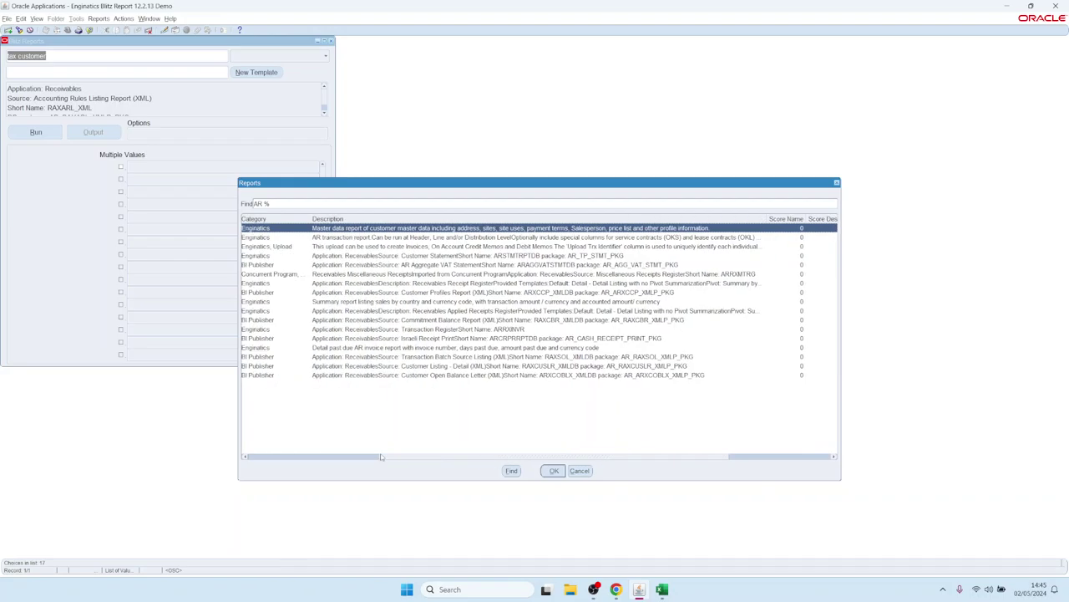
double_click(277, 229)
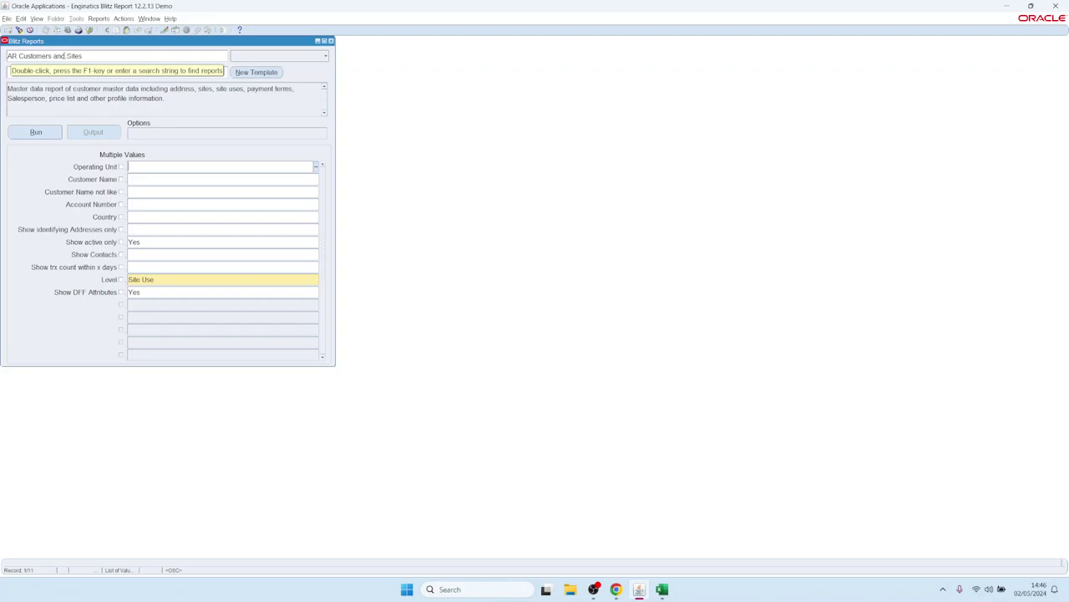
- Load the AR Past Due Invoice report and apply its "Dashboard with Enginatics logo" template
double_click(94, 56)
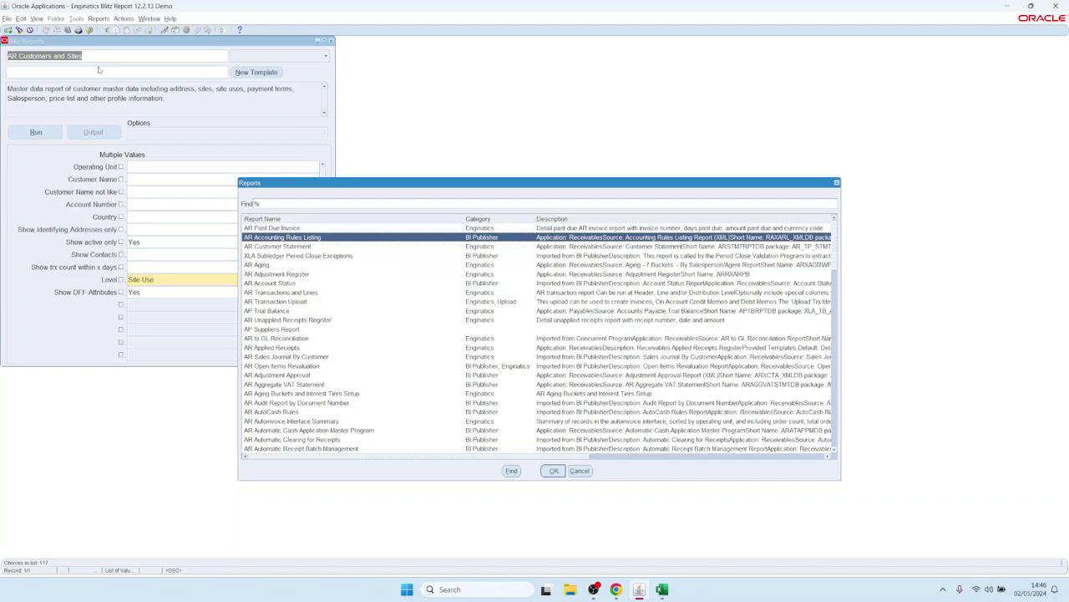
key(Return)
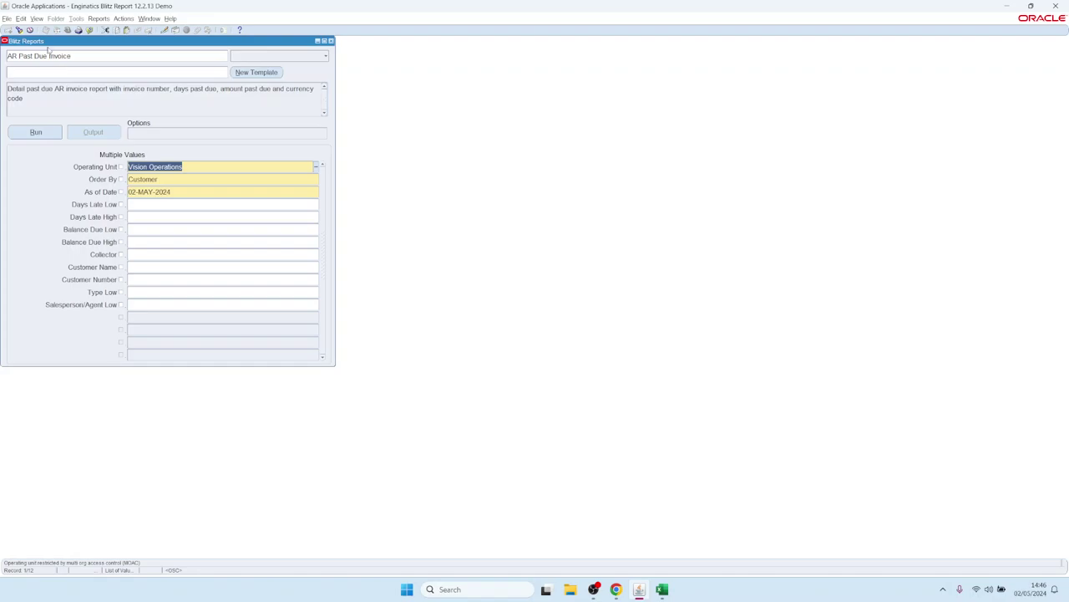
click(146, 72)
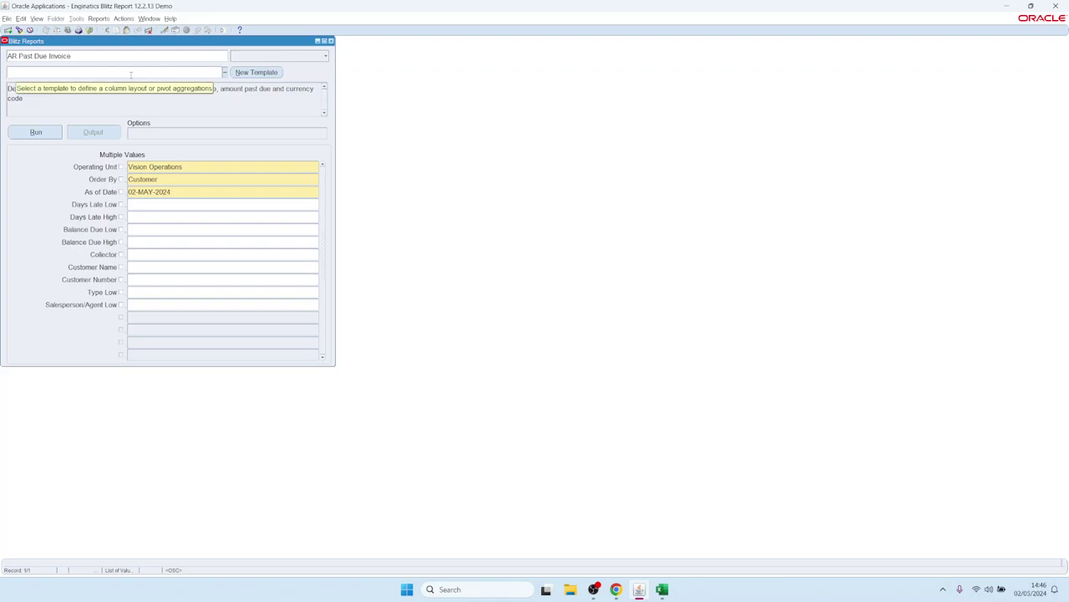
click(103, 55)
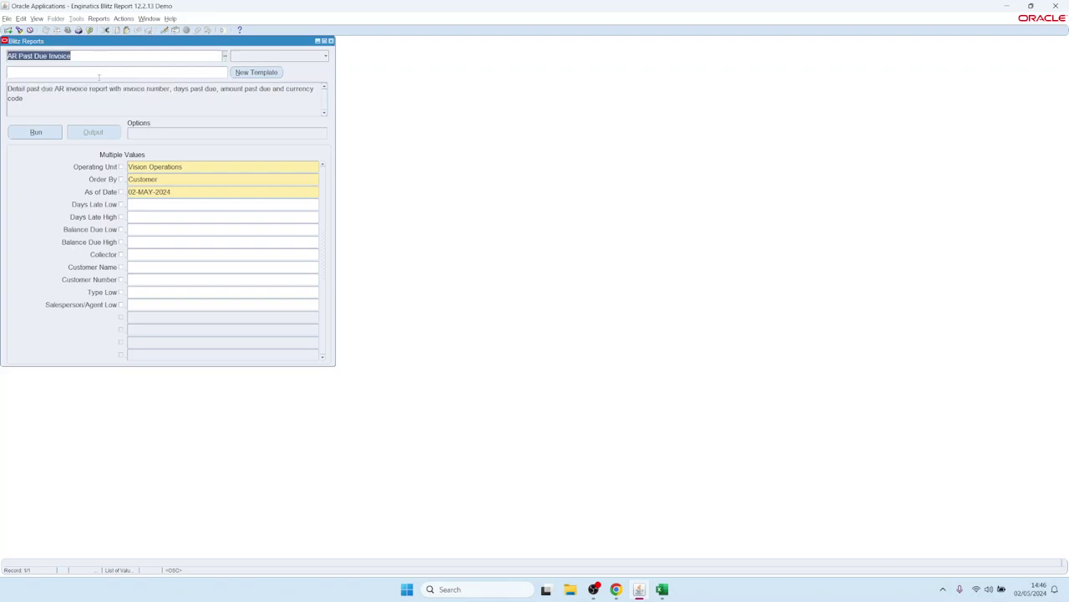
click(122, 73)
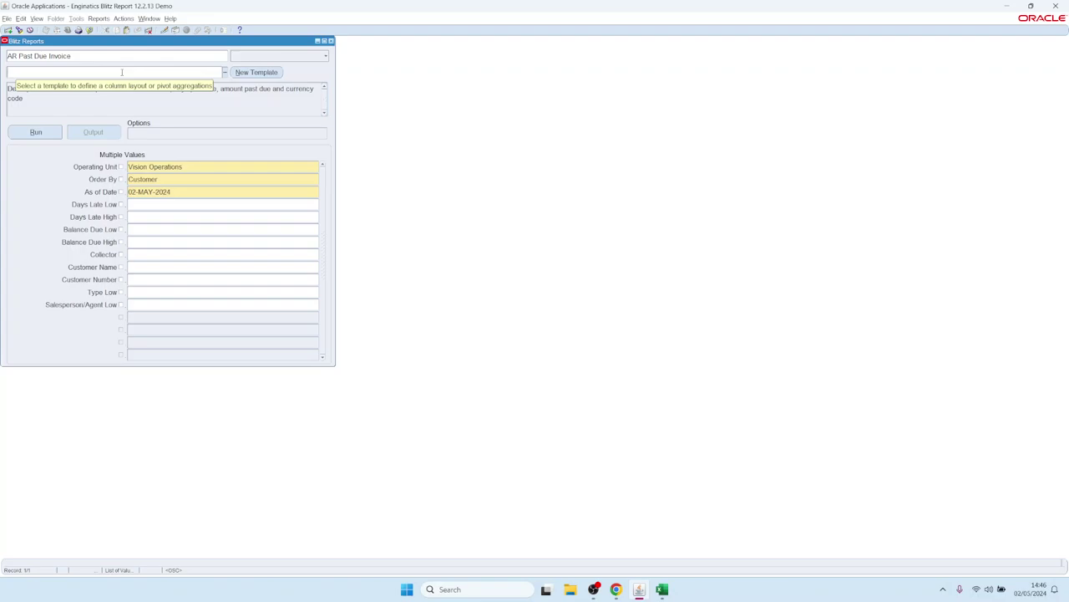
double_click(122, 72)
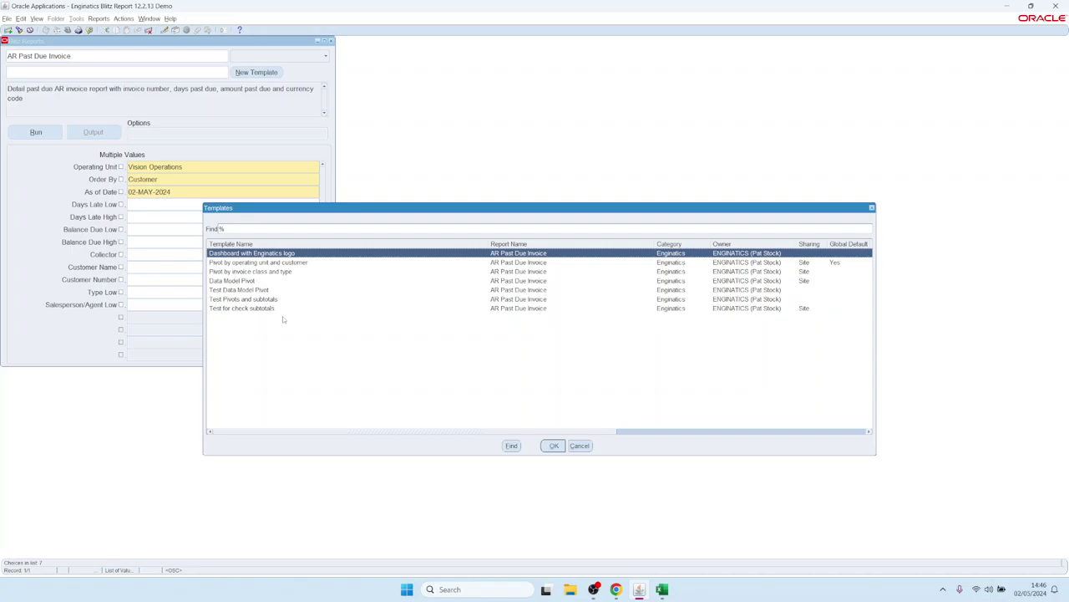
double_click(239, 254)
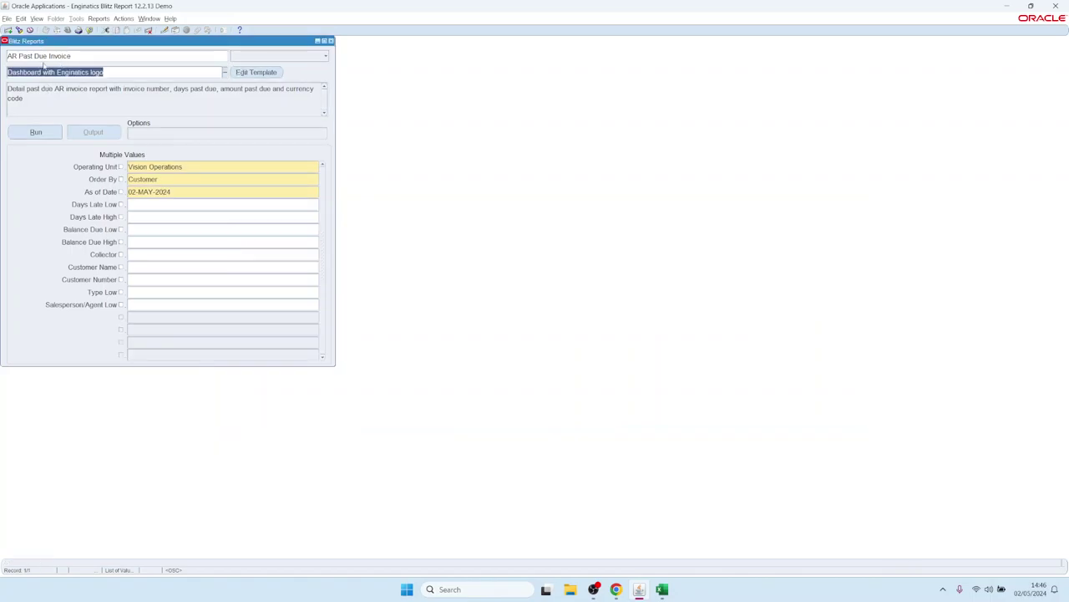
- Run the report and view the AR Past Due Invoice, Sheet1 and pivot dashboard sheets of the Excel output
click(34, 132)
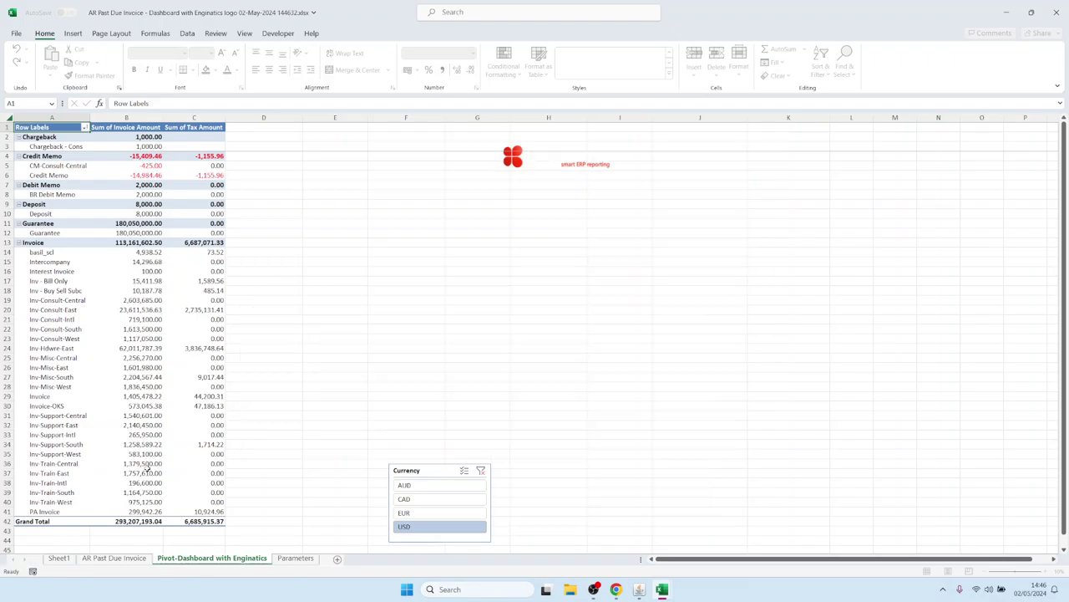
click(114, 557)
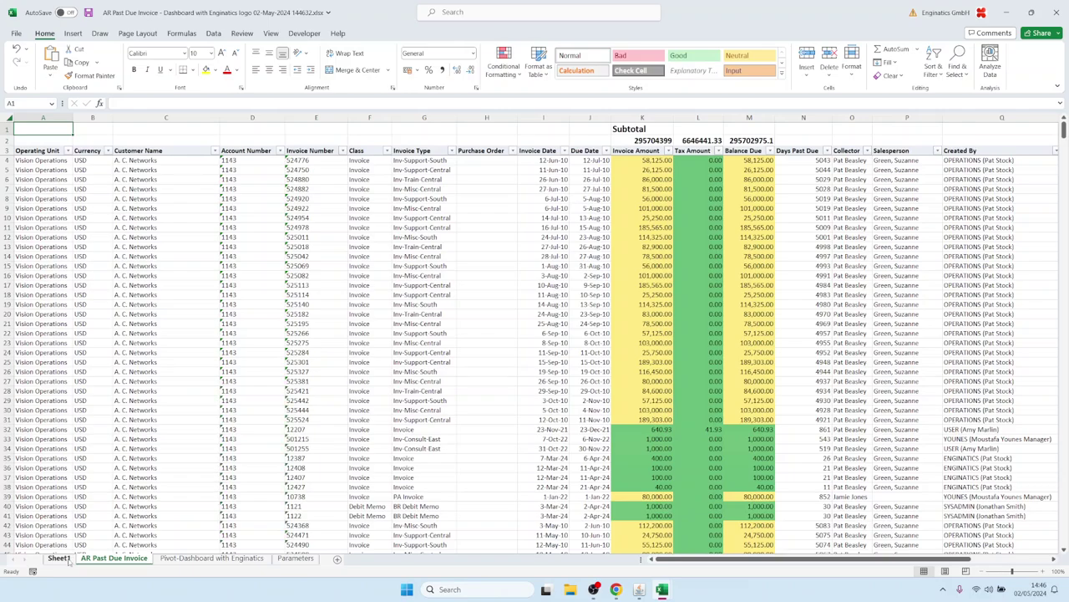
click(58, 557)
click(205, 558)
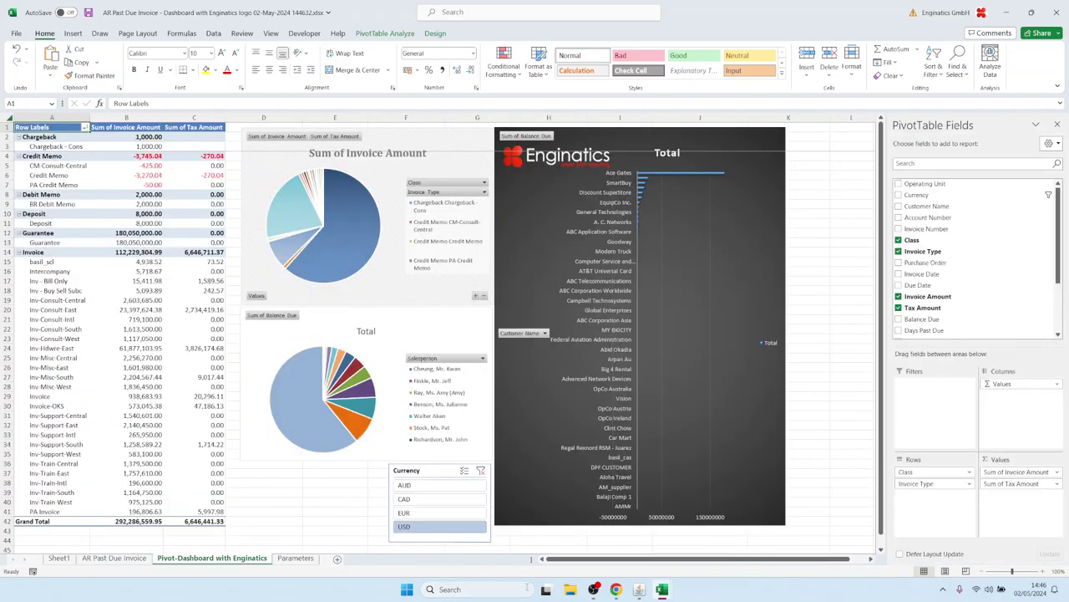
- Switch back to Oracle Applications and remove the template from the AR Past Due Invoice report
click(640, 589)
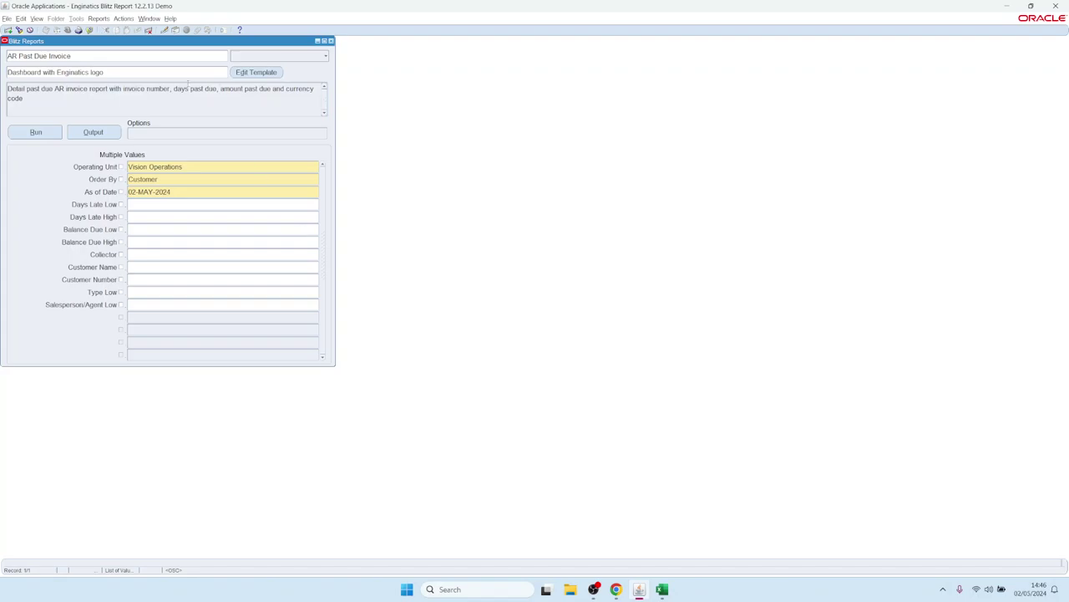
click(179, 73)
triple_click(179, 72)
key(Delete)
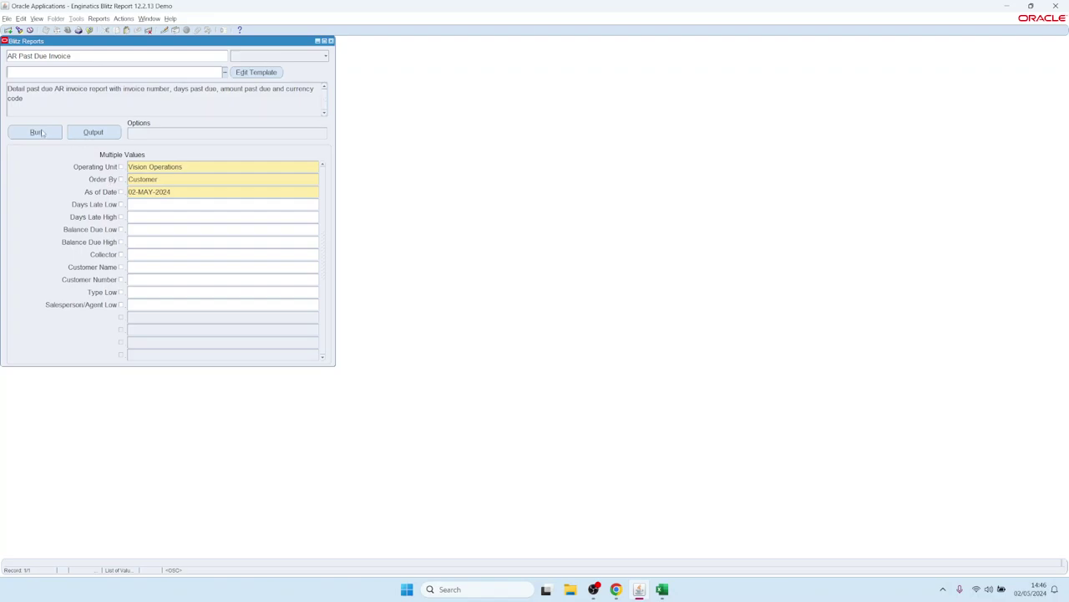
- Run the AR Past Due Invoice report without a template and look through the invoice rows of its Excel output
click(37, 132)
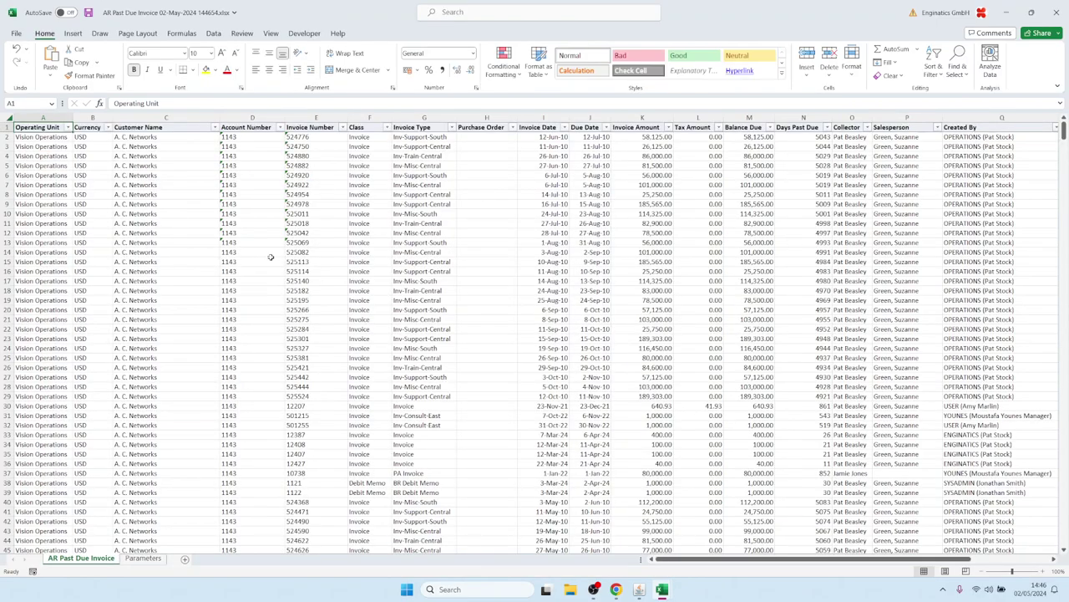
drag(267, 261, 752, 300)
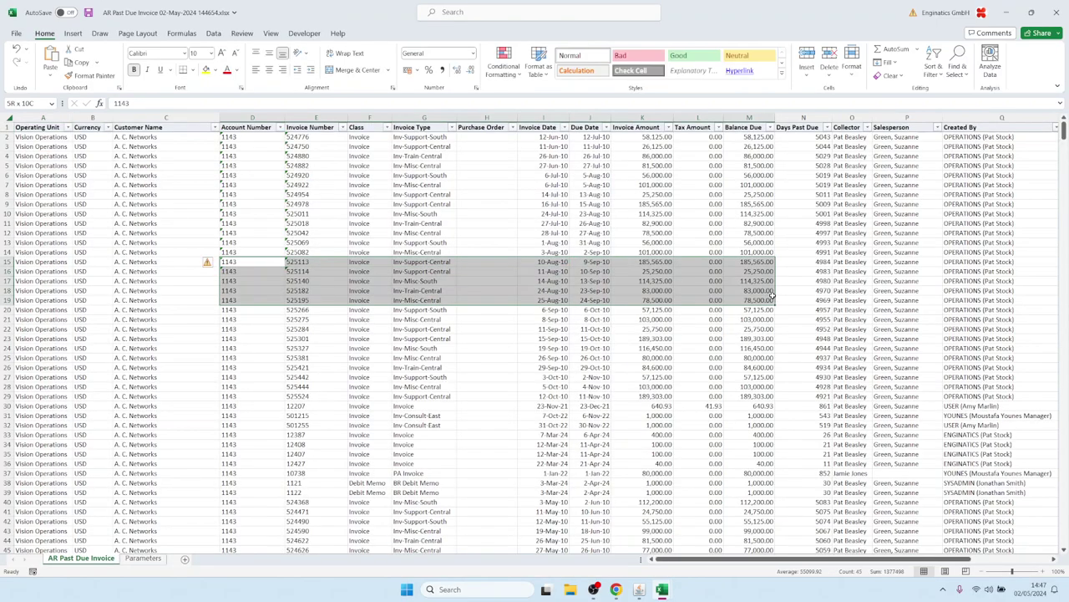
- Switch back to Oracle Applications and apply the "Dashboard with Enginatics logo" template to the AR Past Due Invoice report
click(645, 588)
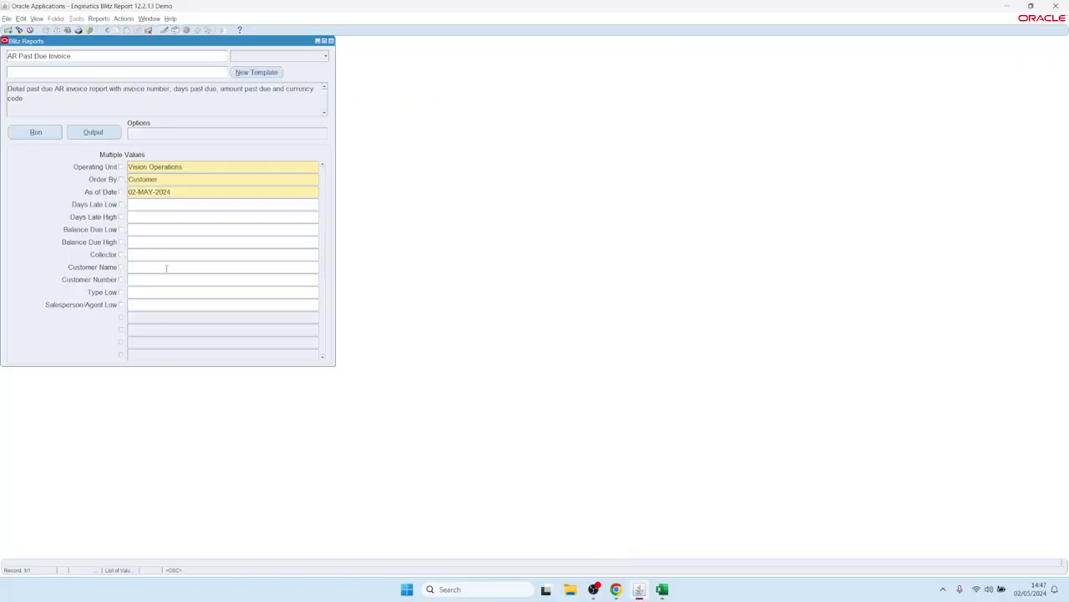
double_click(51, 73)
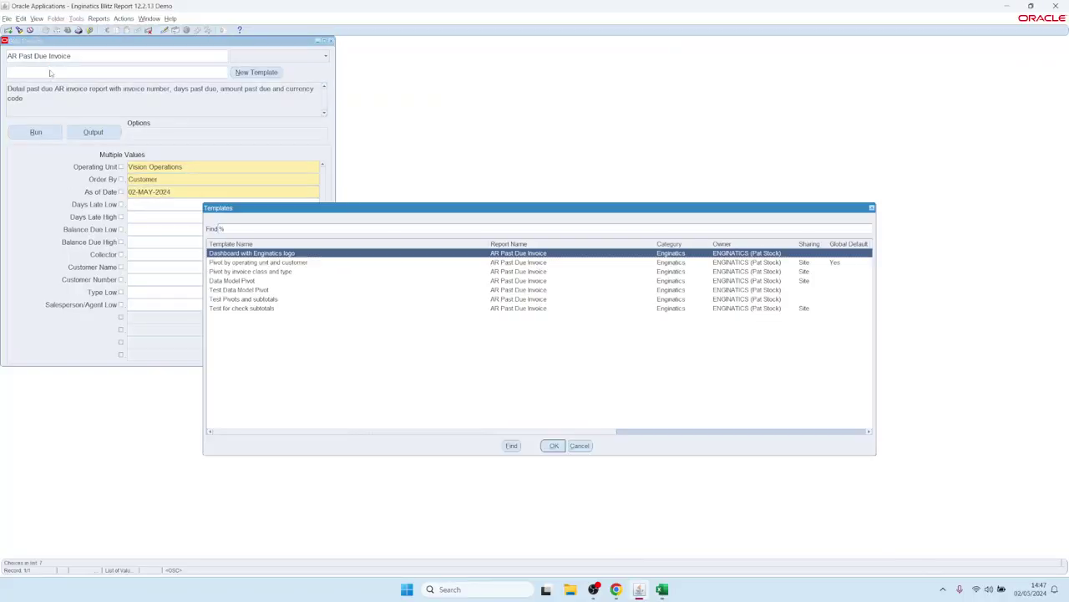
key(Return)
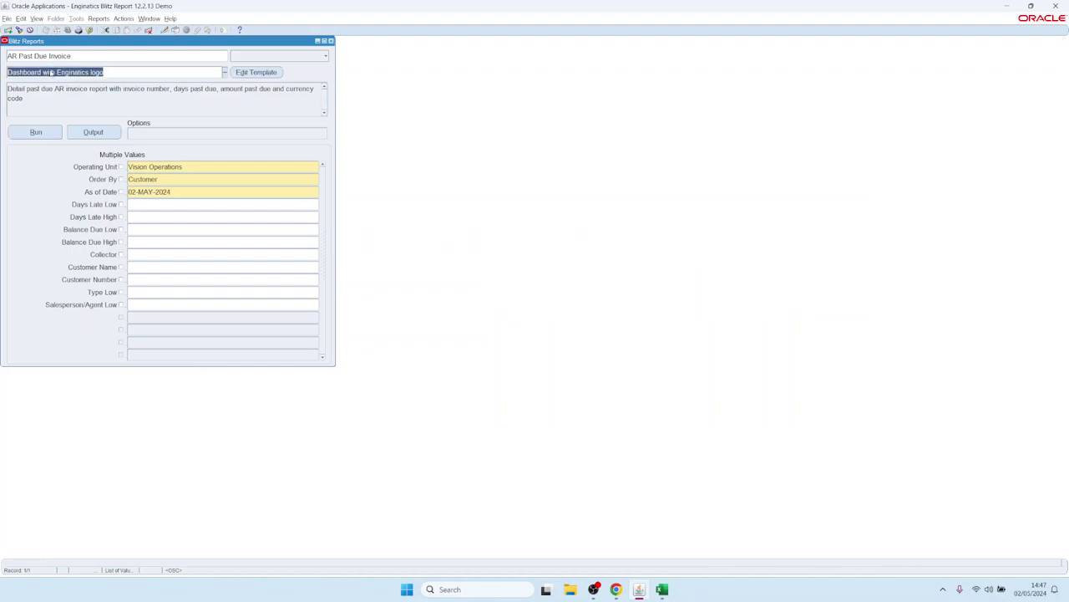
- Choose a collector from the Collector parameter's list of values and clear the entry again
click(154, 228)
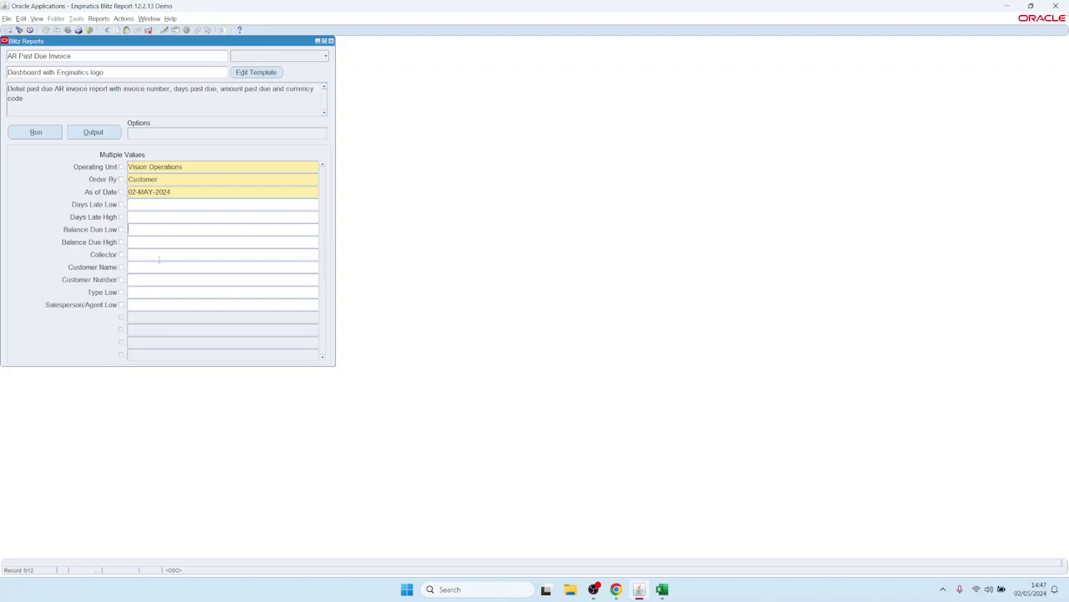
click(156, 253)
key(ctrl+l)
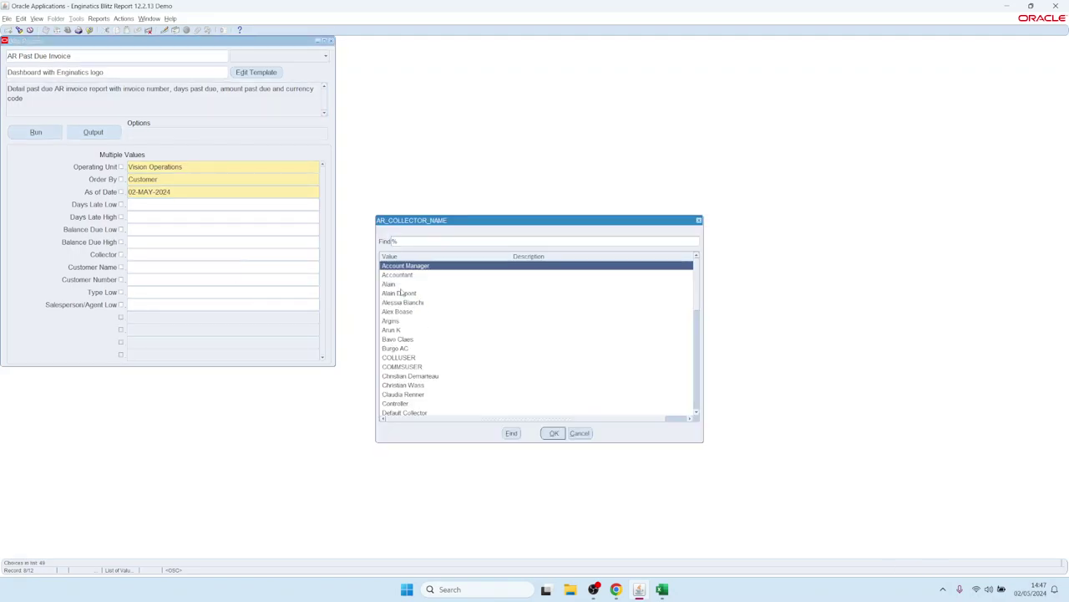
double_click(402, 294)
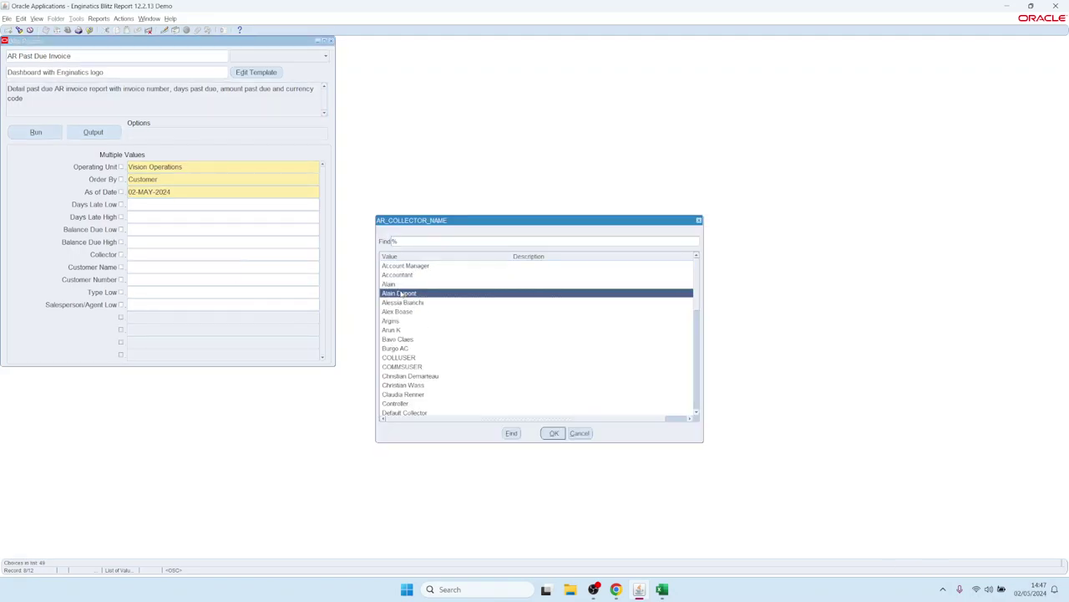
click(182, 253)
key(Delete)
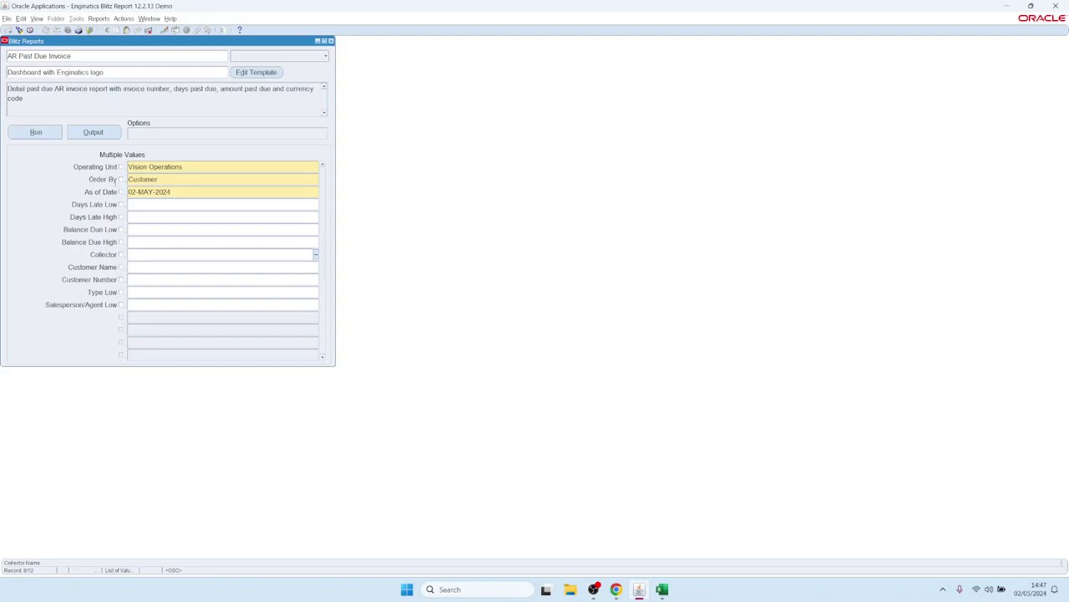
- Select the ABC Application Software account for a multiple-value Customer Number parameter, using the % wildcard, and clear the entry again
click(147, 278)
click(121, 280)
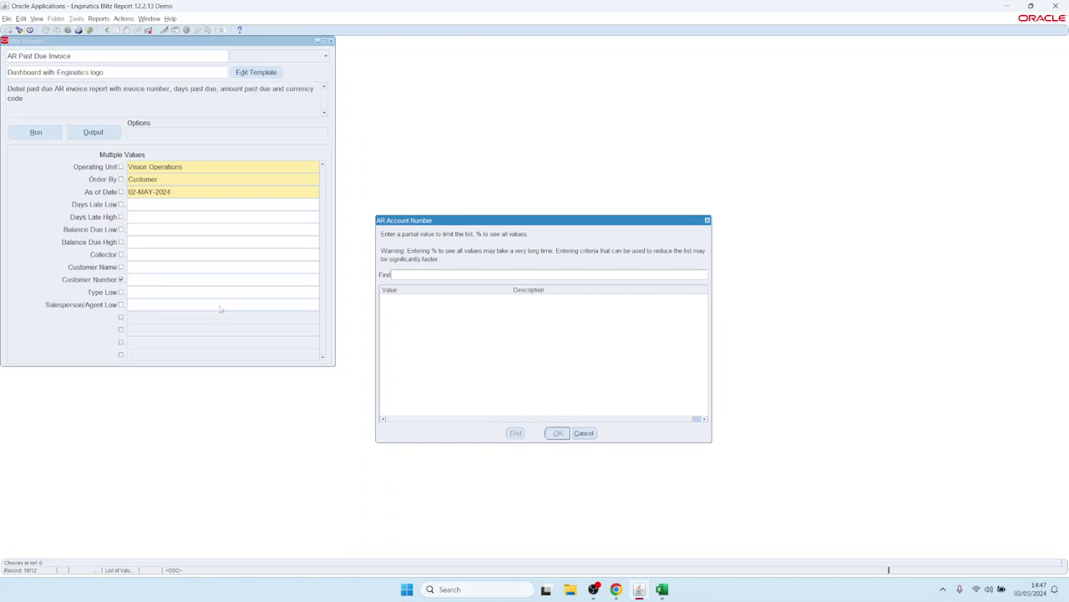
text(%)
key(Return)
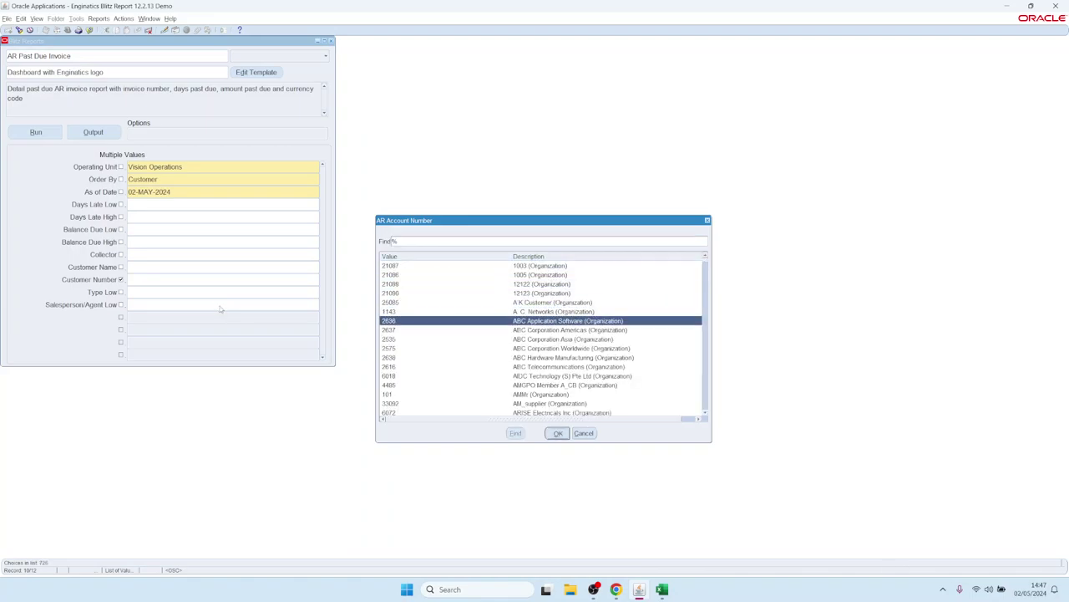
key(Return)
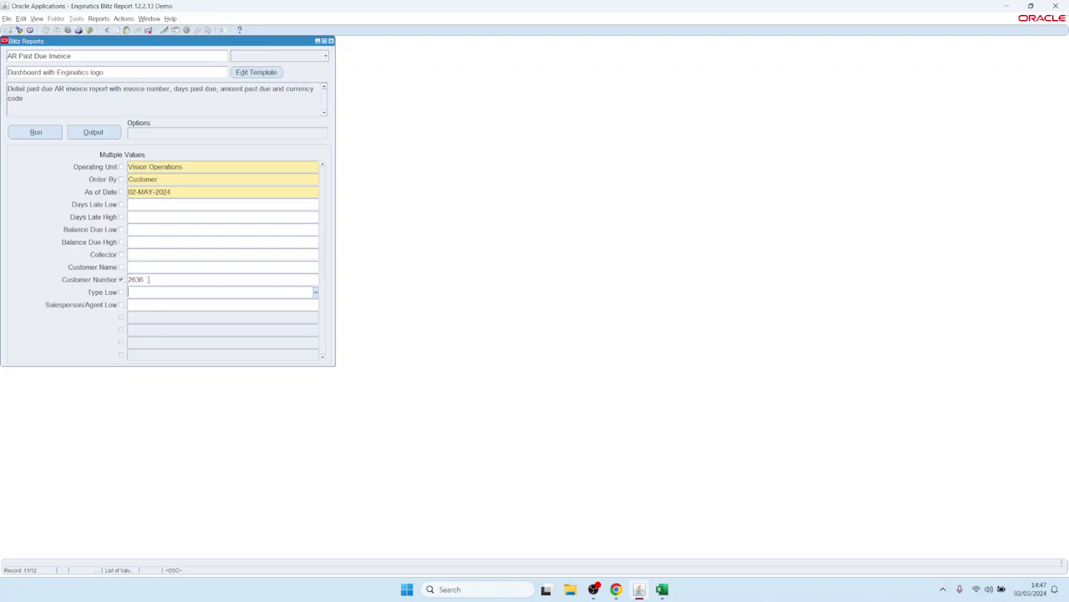
key(Up)
key(Delete)
- Allow multiple values for Customer Name and select ABC Application Software from the full customer list found with %
key(Up)
click(121, 268)
text(%)
key(Return)
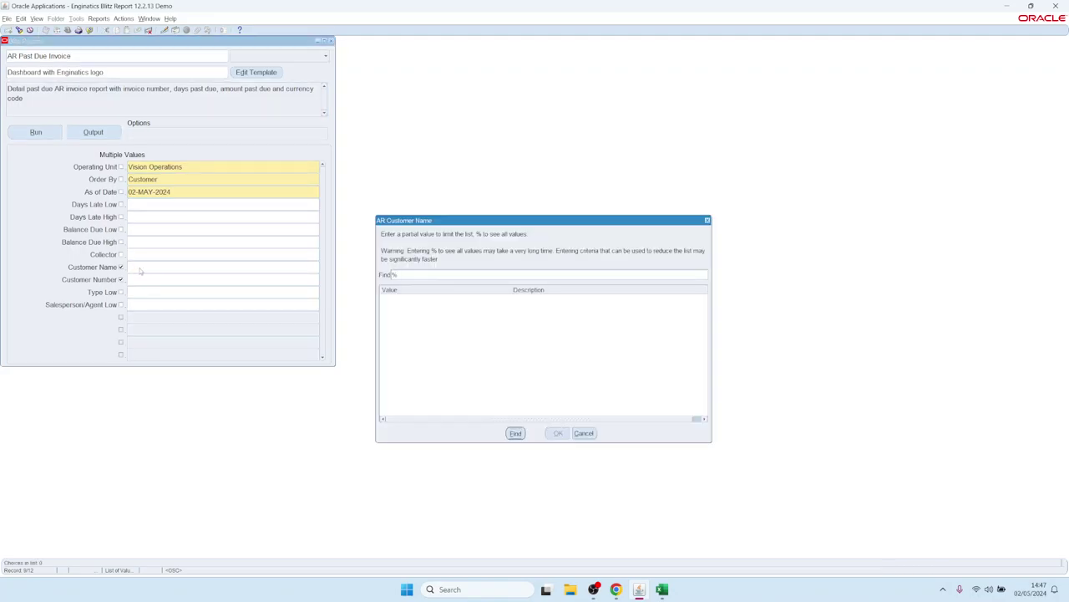
key(Down)
key(Down)
key(Down)
key(Down)
key(Down)
key(Down)
key(Return)
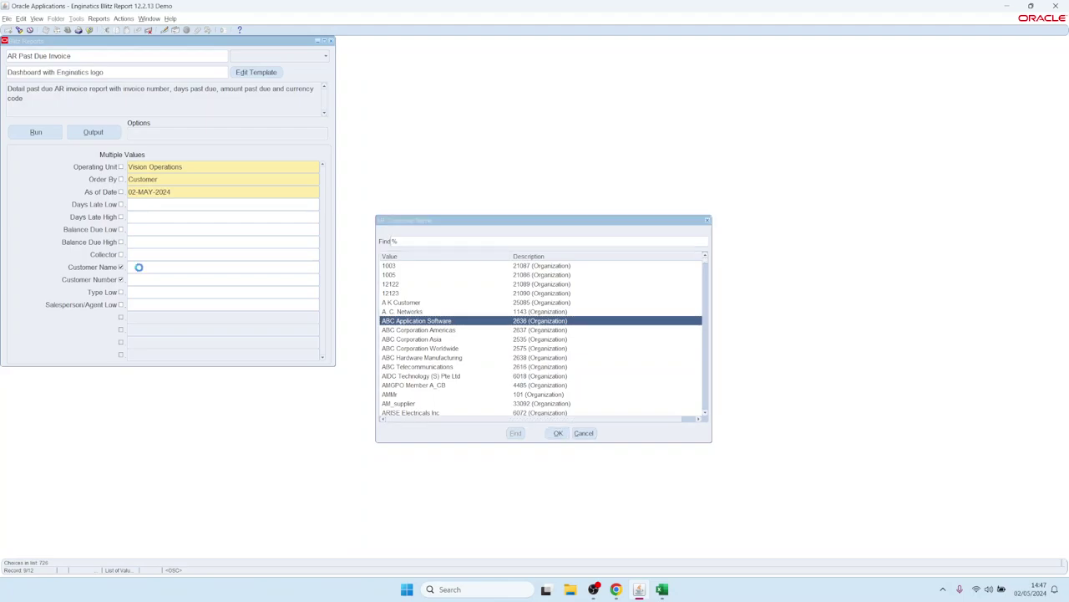
- Add ABC Telecommunications as a second Customer Name value from the full customer list found with %
double_click(175, 266)
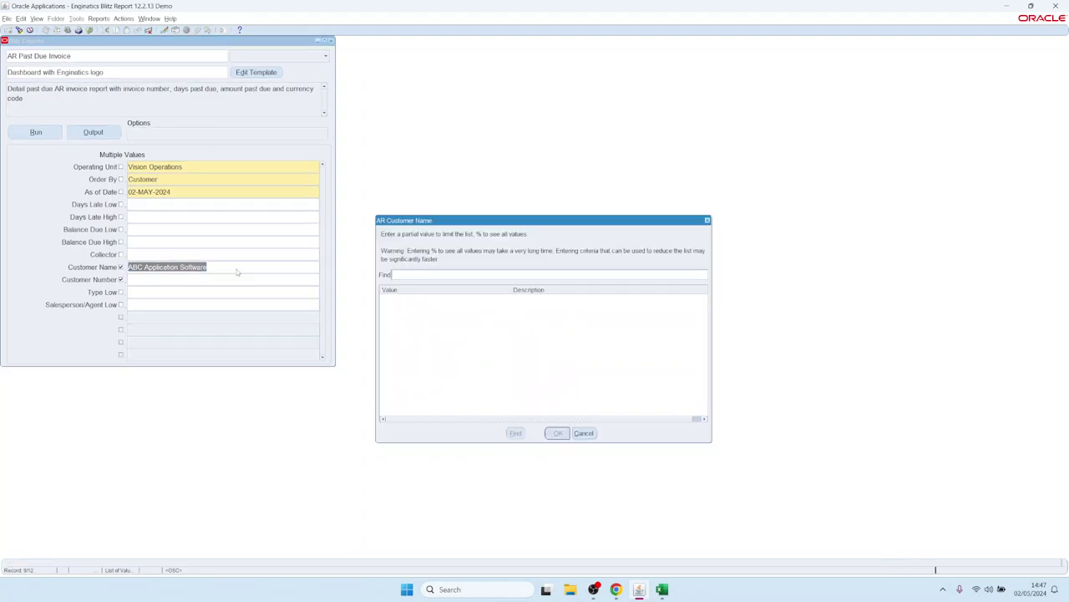
text(%)
key(Return)
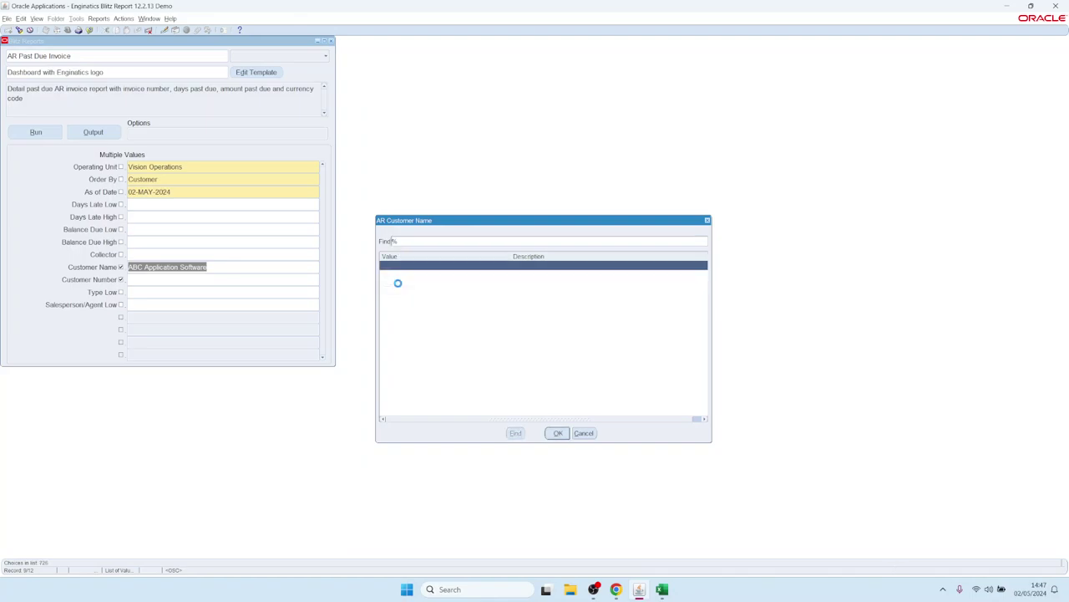
key(Down)
key(Down)
key(Down)
key(Down)
key(Down)
key(Down)
key(Down)
key(Down)
key(Down)
key(Down)
key(Down)
key(Return)
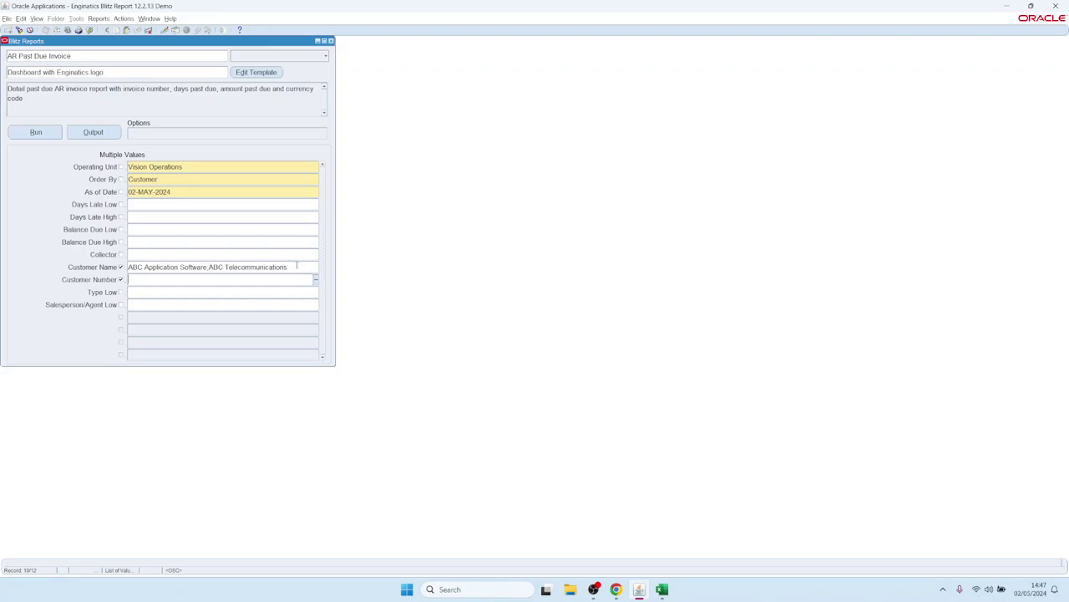
- Check the separator between the two customer names, run the report and view its pivot dashboard in Excel
click(206, 267)
click(206, 268)
double_click(206, 266)
click(36, 133)
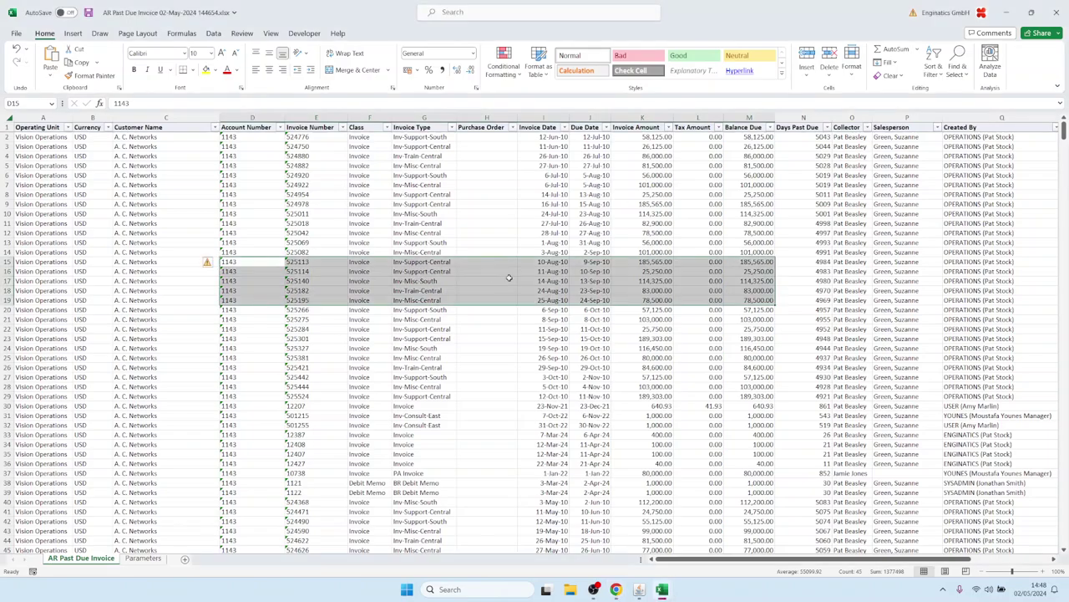
click(513, 214)
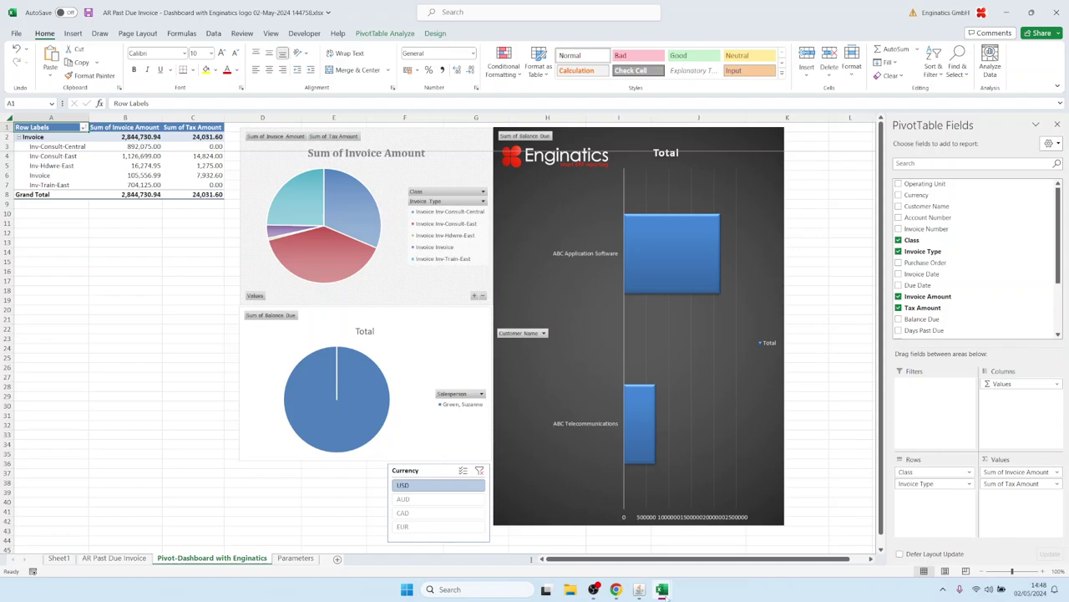
- In the earlier all-customer dashboard workbook, copy the customer names from ABC Application Software to Ace Gates on Sheet1
mouse_move(662, 590)
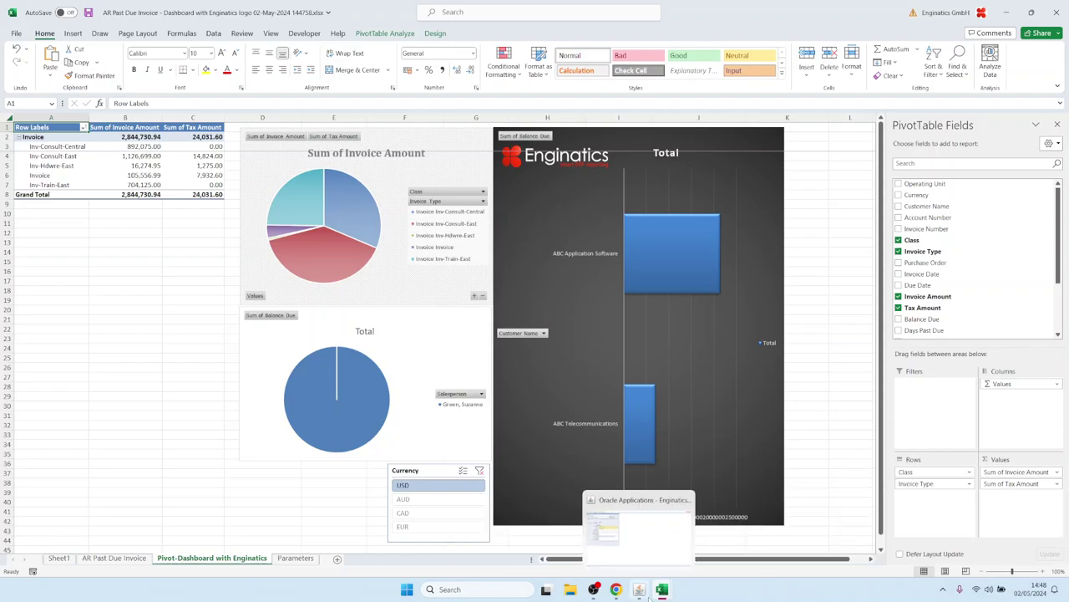
click(626, 524)
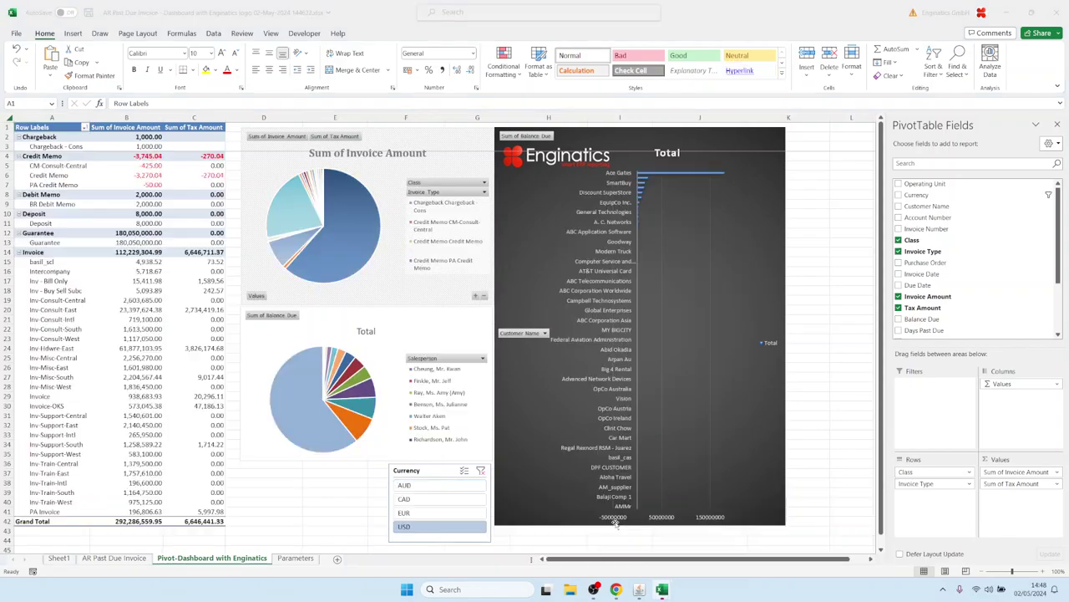
click(52, 557)
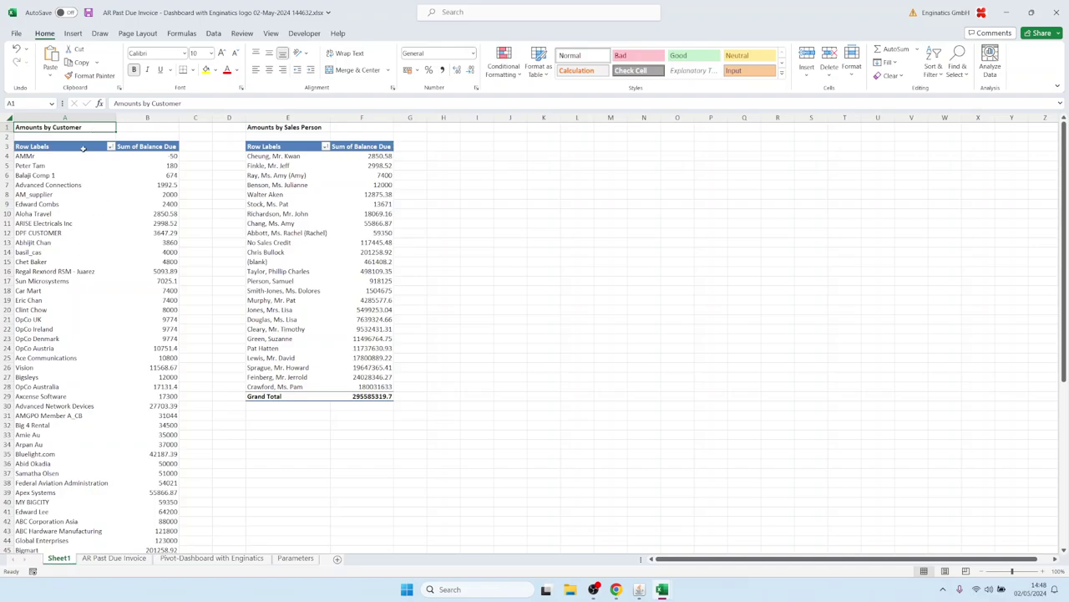
click(85, 377)
scroll(84, 372, down, 14)
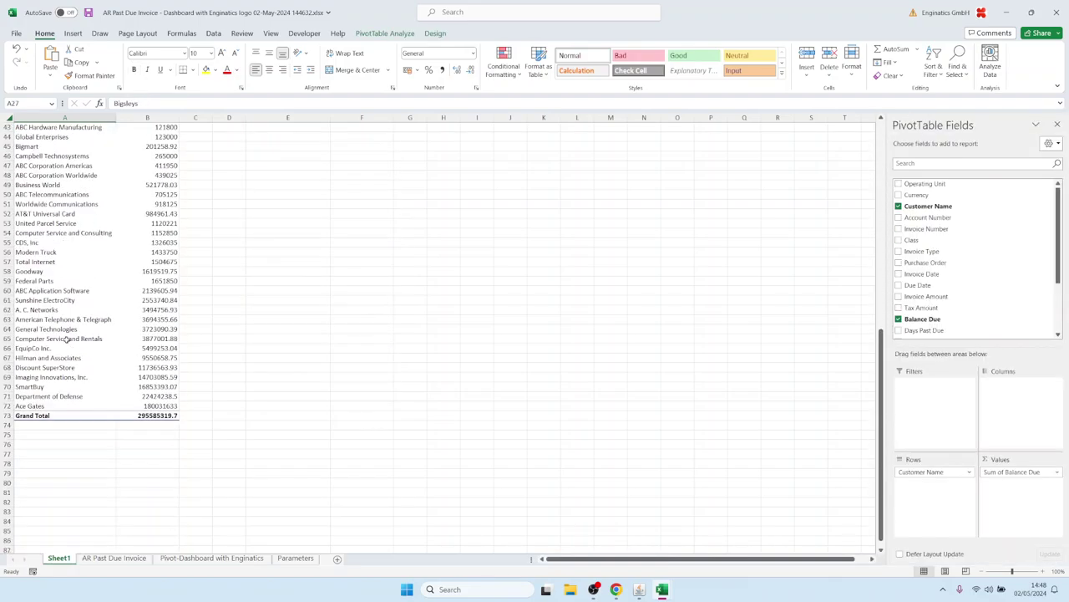
drag(50, 290, 43, 402)
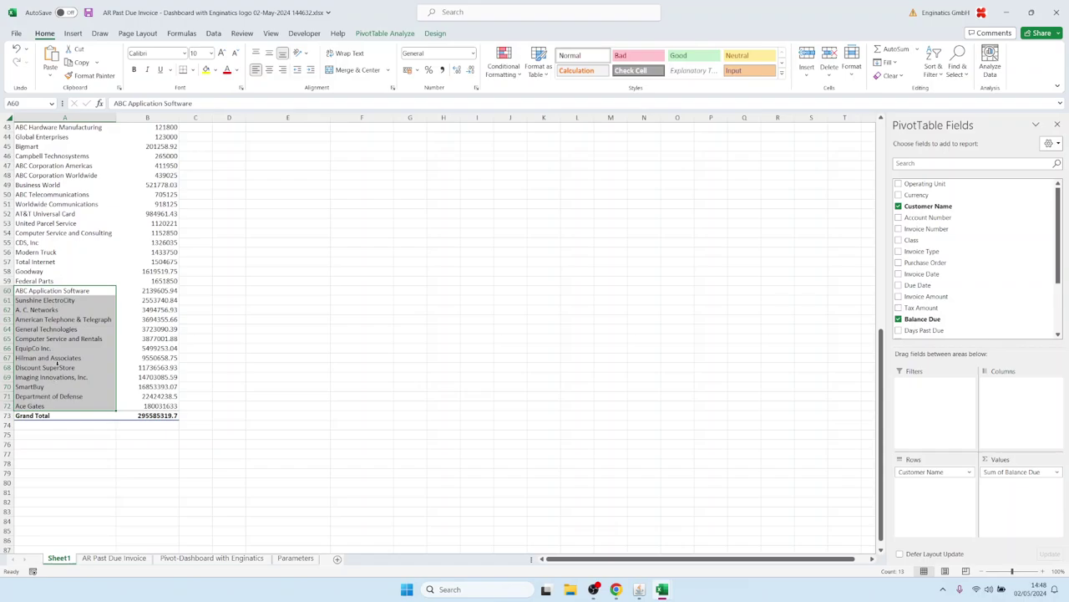
key(ctrl+c)
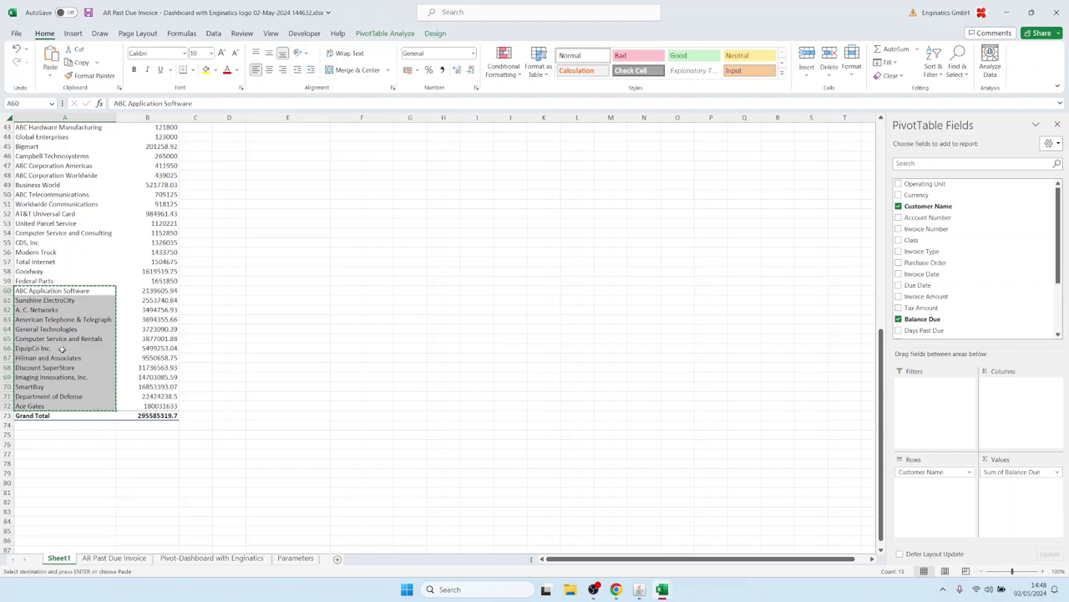
- Replace the Customer Name values in Oracle Applications with the copied list through the field editor and run the report
click(639, 589)
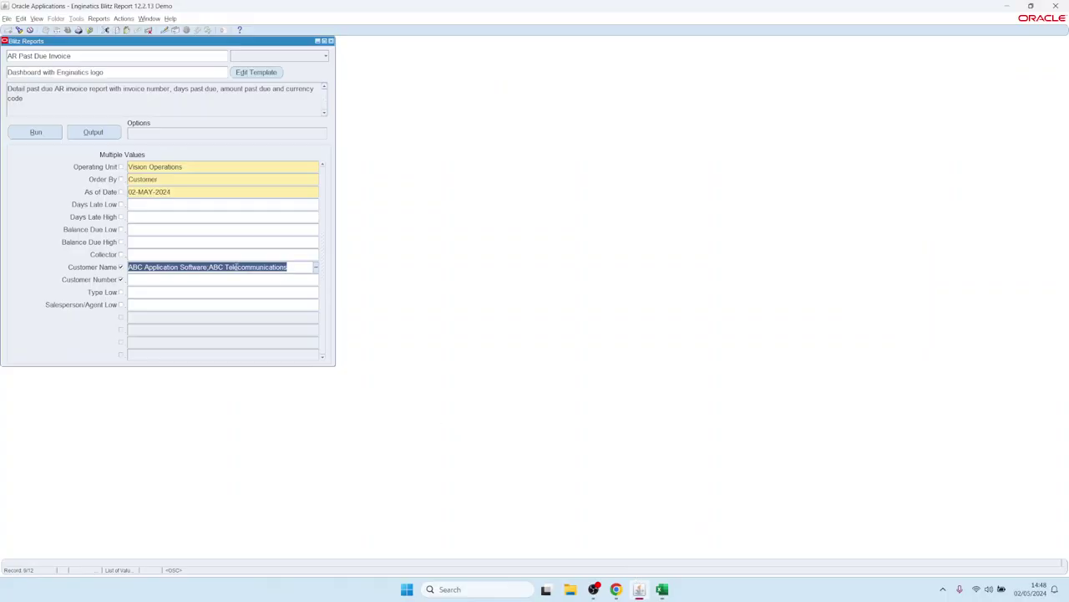
key(Delete)
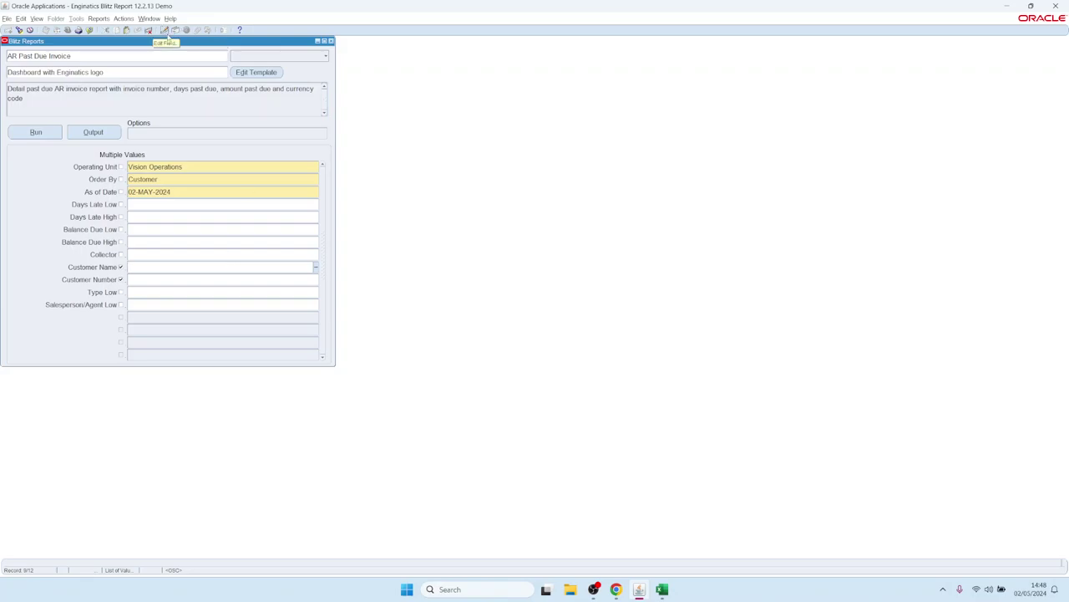
click(165, 31)
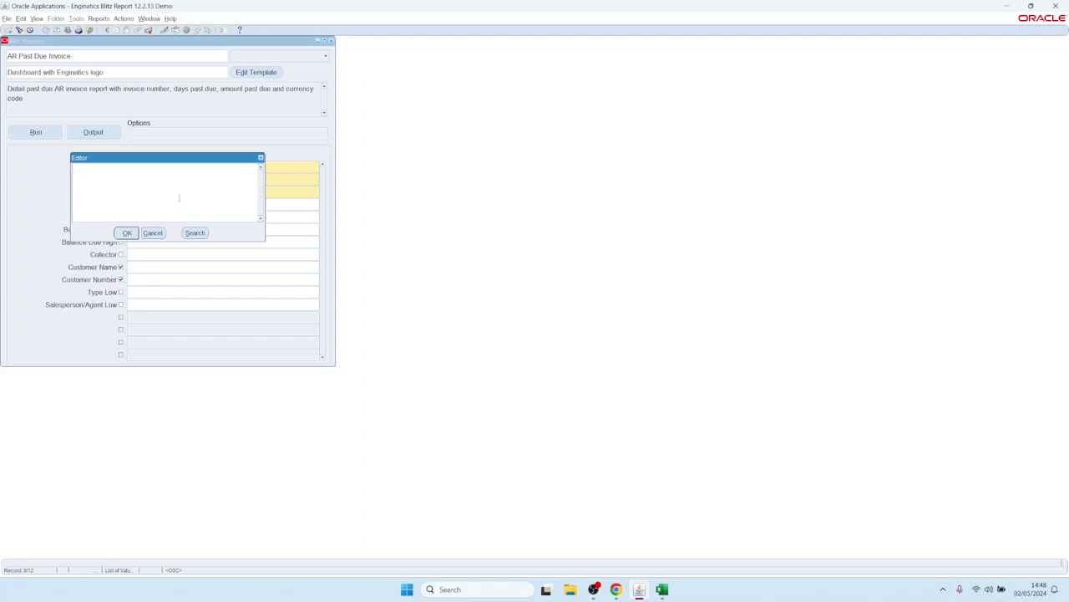
key(ctrl+v)
click(127, 233)
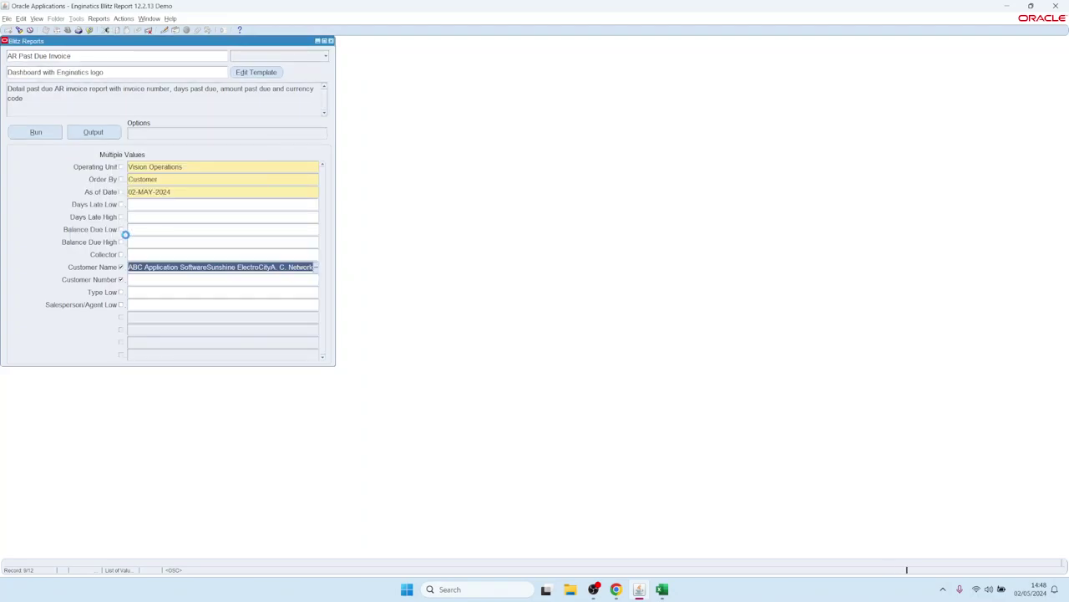
click(37, 134)
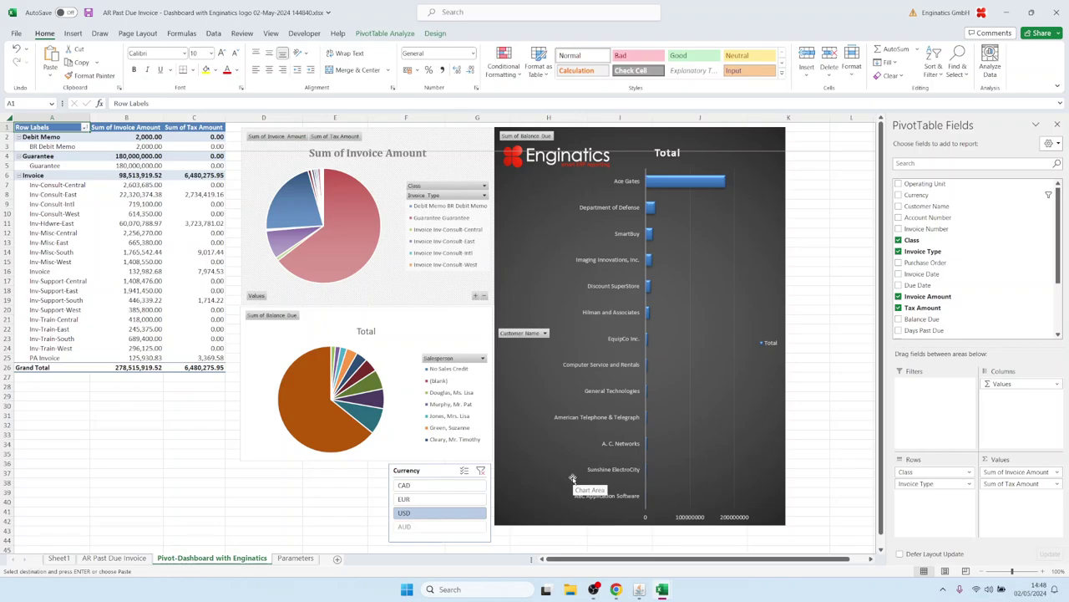
- Return to Oracle Applications and save the report's current parameter values as the user parameter defaults
mouse_move(639, 591)
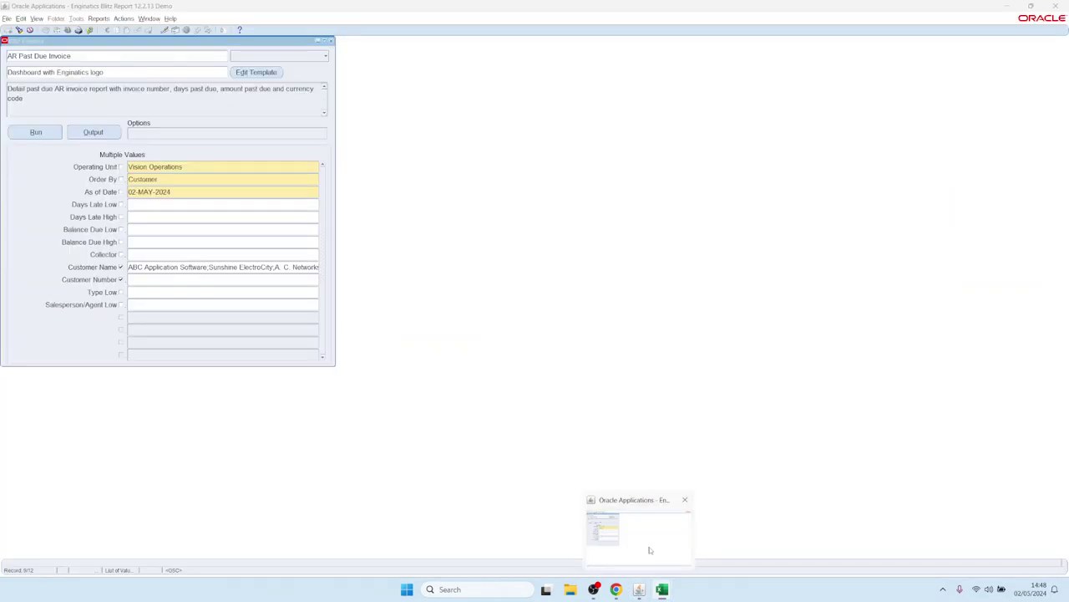
click(650, 547)
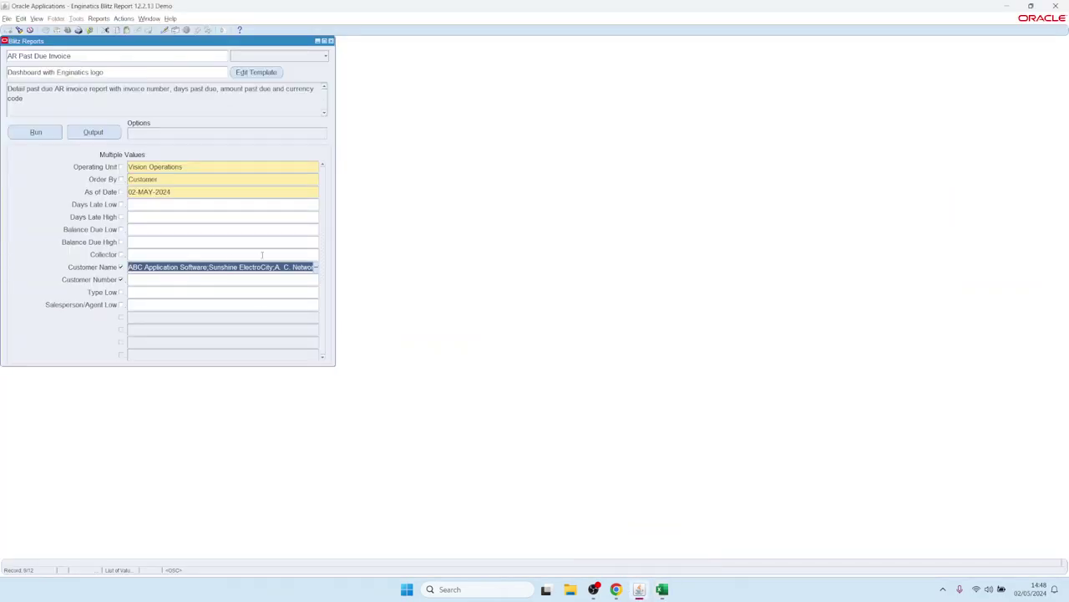
click(208, 228)
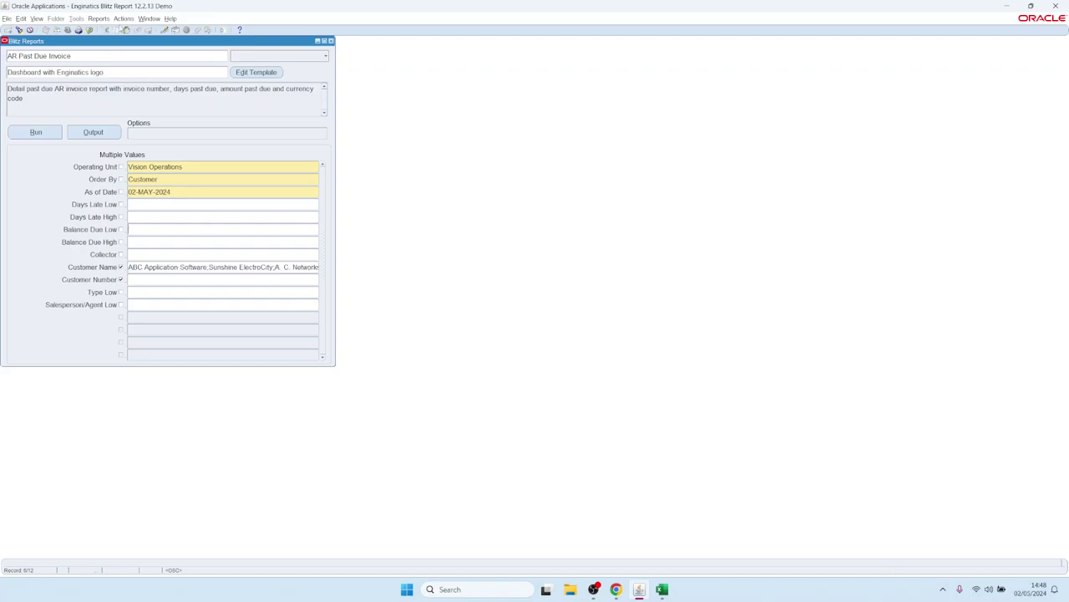
click(122, 18)
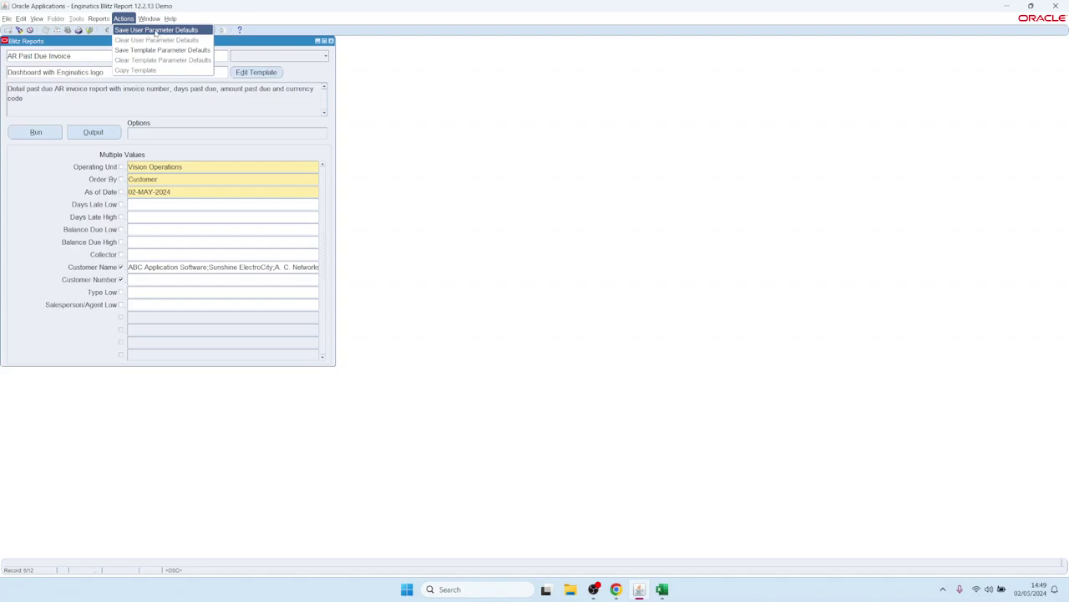
click(155, 31)
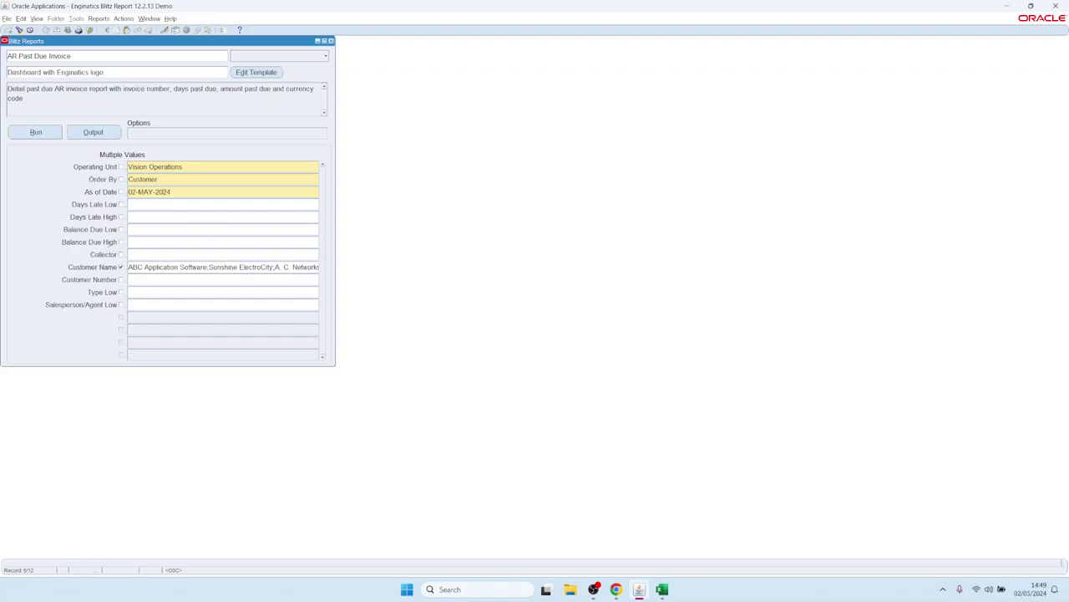
- Load the AR Accounting Rules Listing report, and reload AR Past Due Invoice to check its saved parameter defaults
double_click(85, 59)
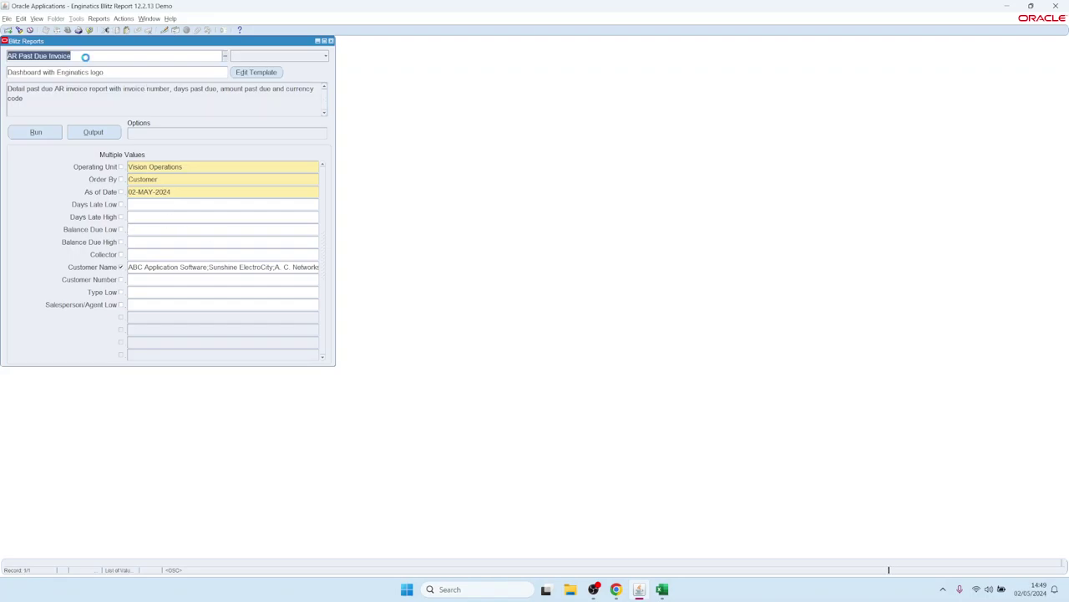
double_click(273, 239)
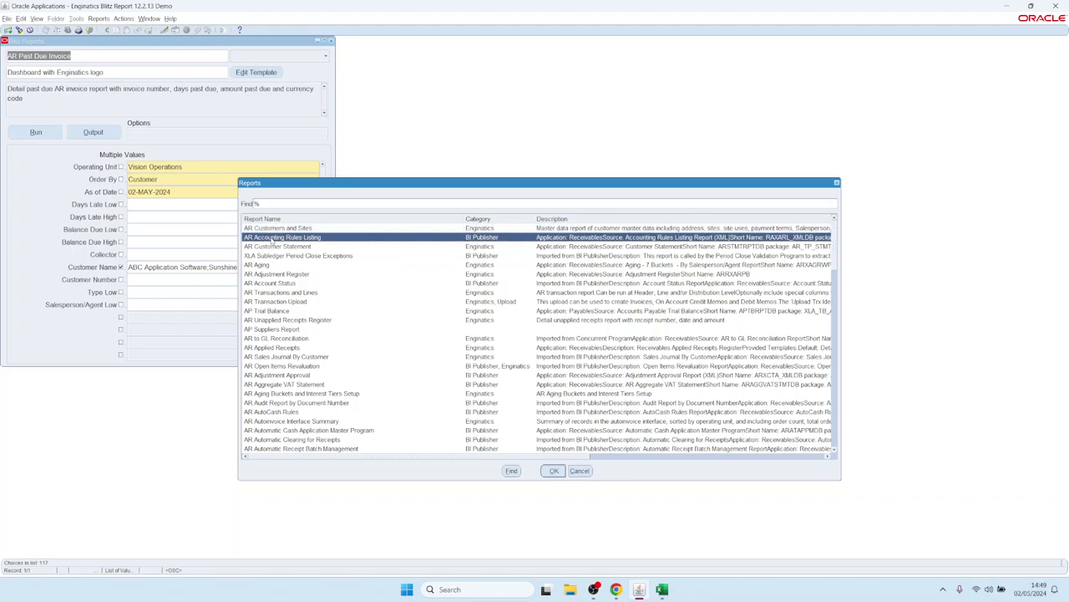
double_click(103, 55)
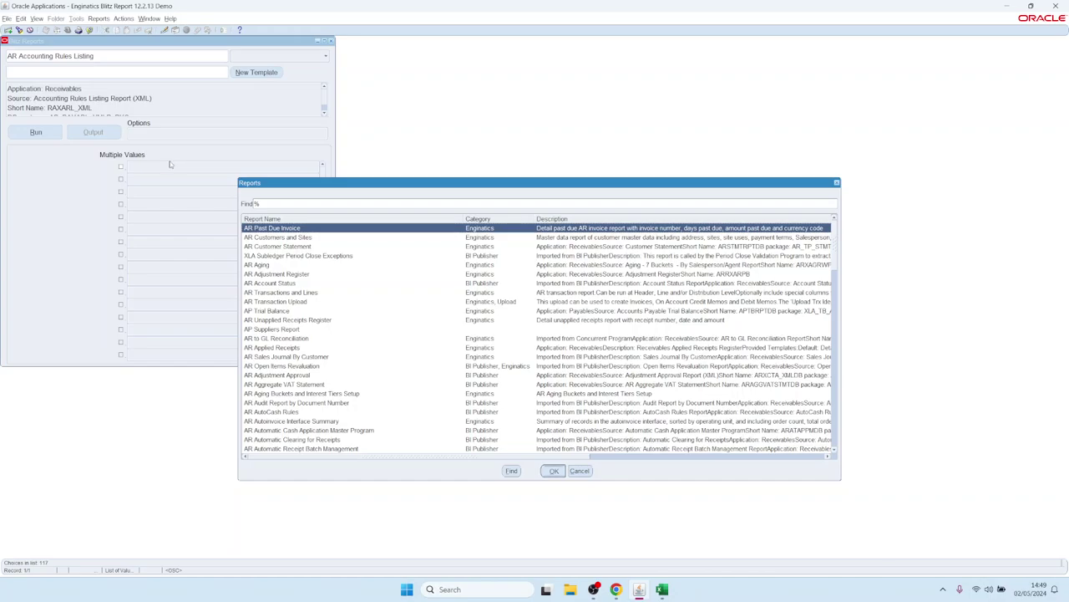
key(Return)
- Review the restored Customer Name list and clear the user parameter defaults for AR Past Due Invoice
drag(180, 266, 345, 267)
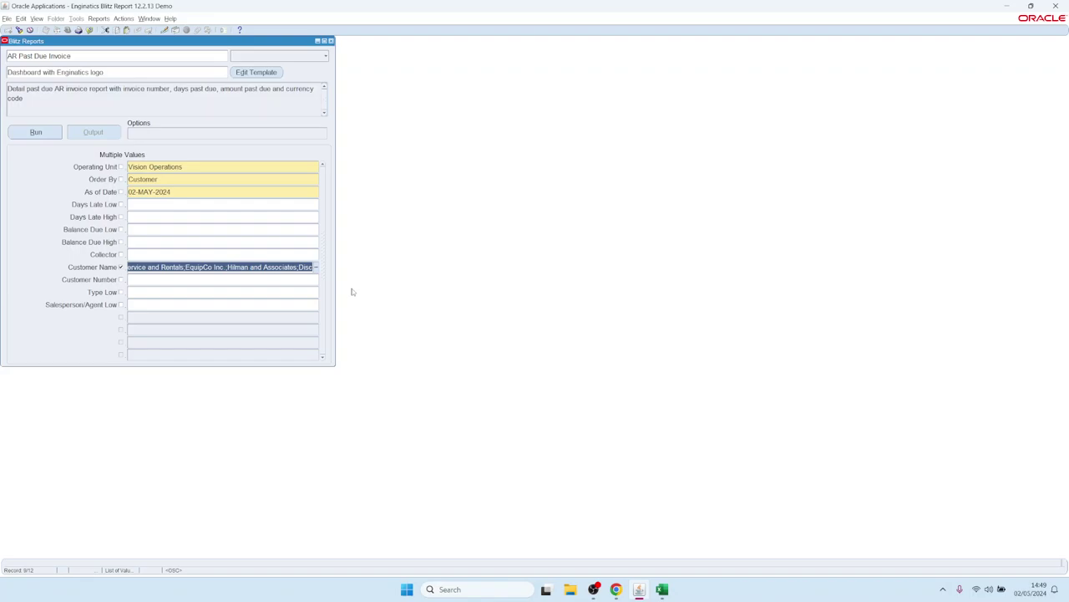
click(124, 19)
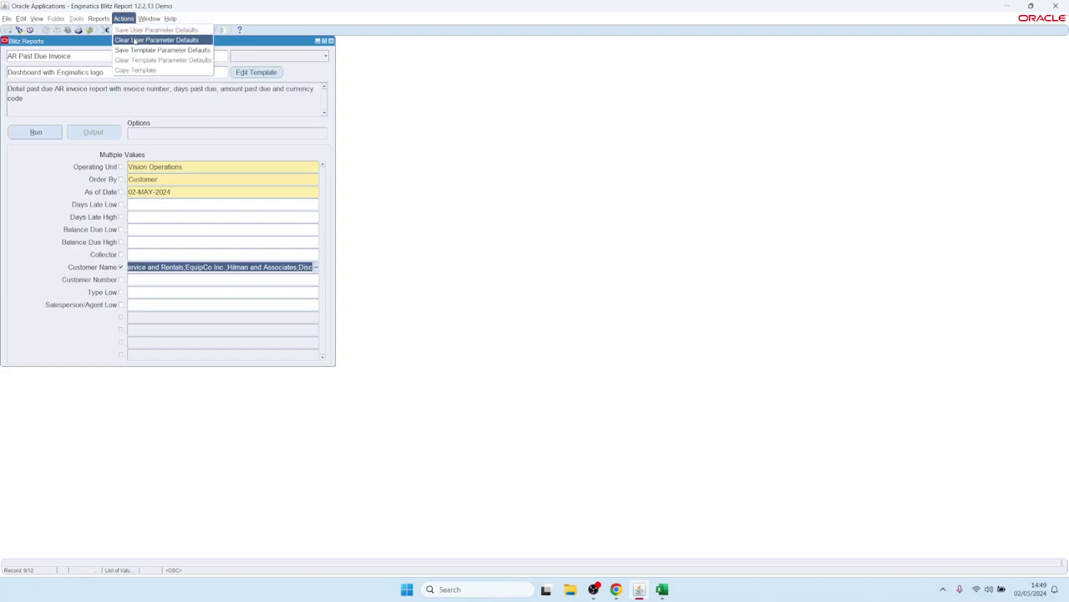
click(134, 40)
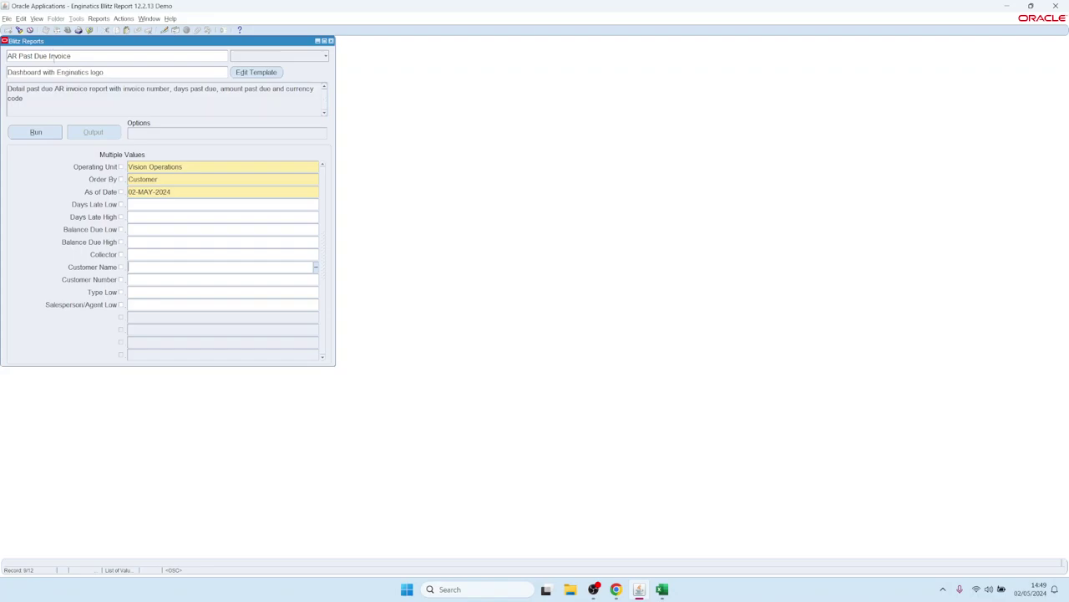
- Find all own concurrent requests from the last 7 days and browse back to the earlier AR Past Due Invoice request
click(53, 57)
click(37, 19)
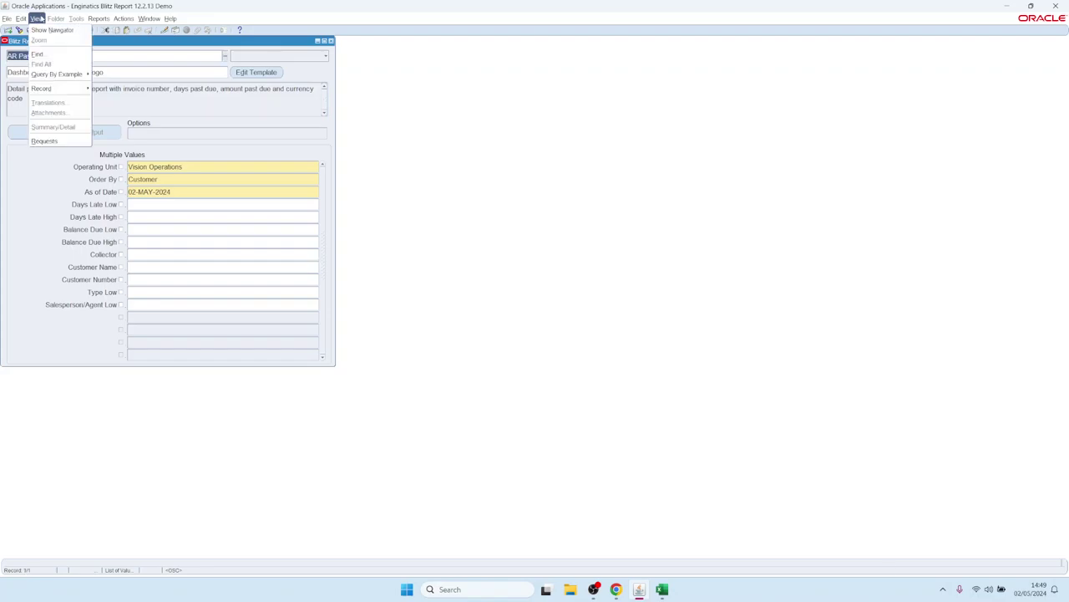
click(44, 141)
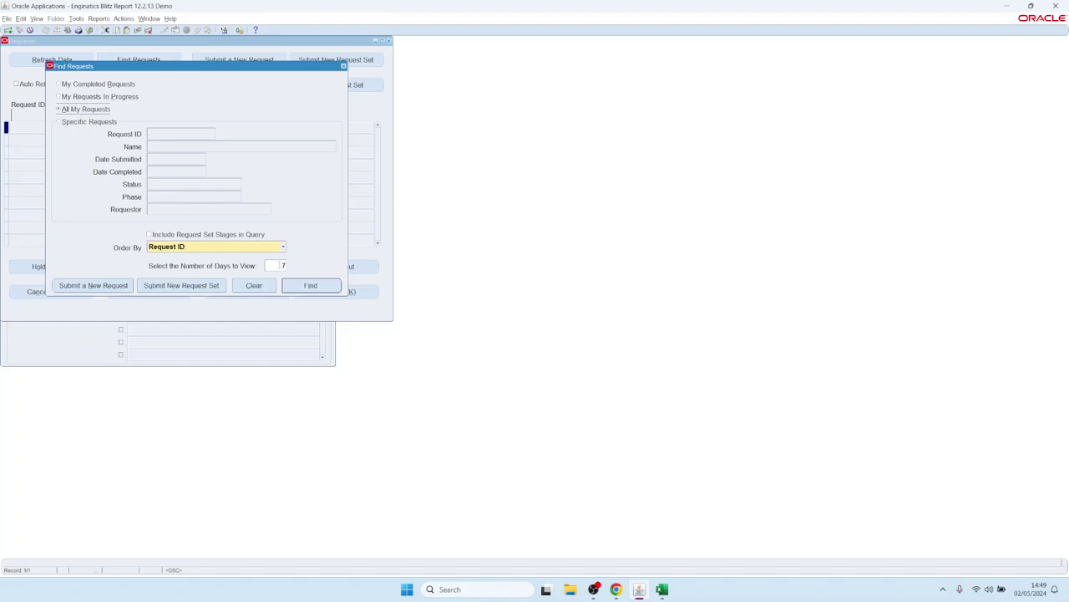
click(310, 285)
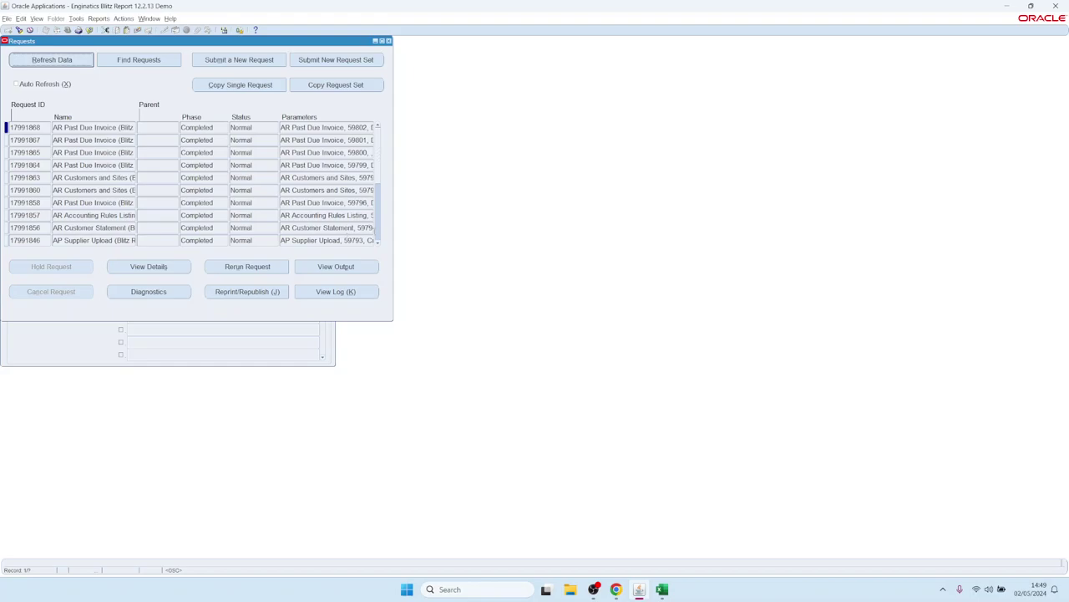
click(377, 235)
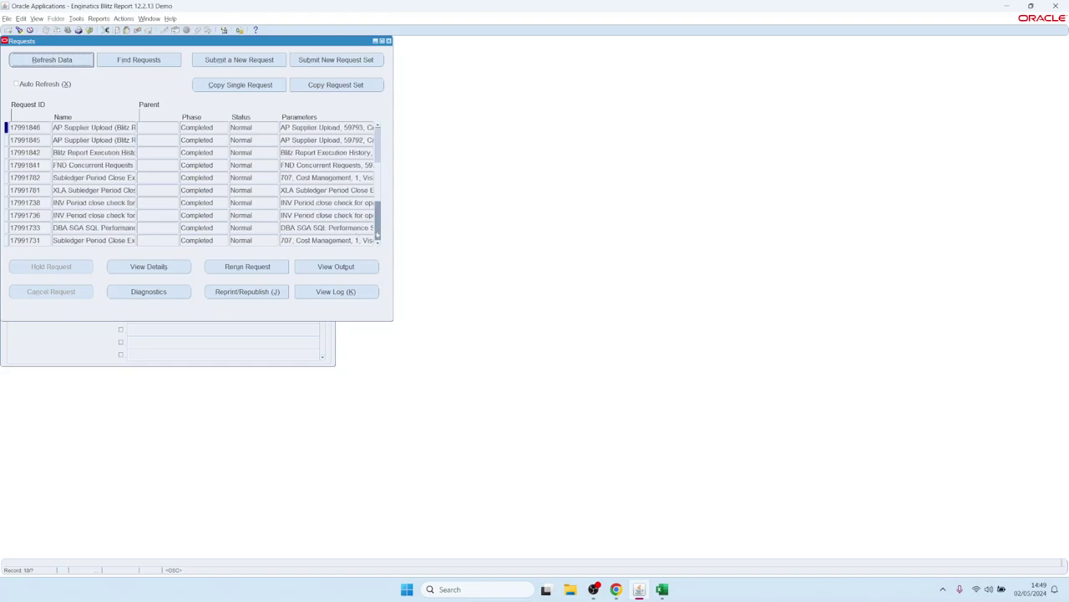
click(377, 236)
click(377, 235)
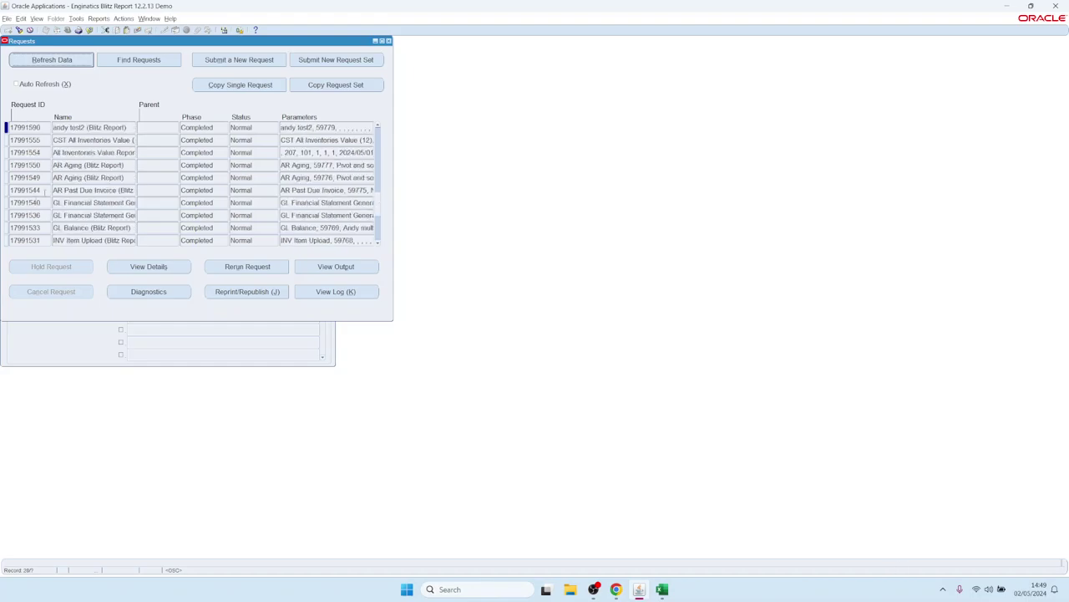
- View the Excel output of the earlier AR Past Due Invoice request between AR Aging and GL Financial Statement, and close that workbook
click(87, 190)
click(332, 266)
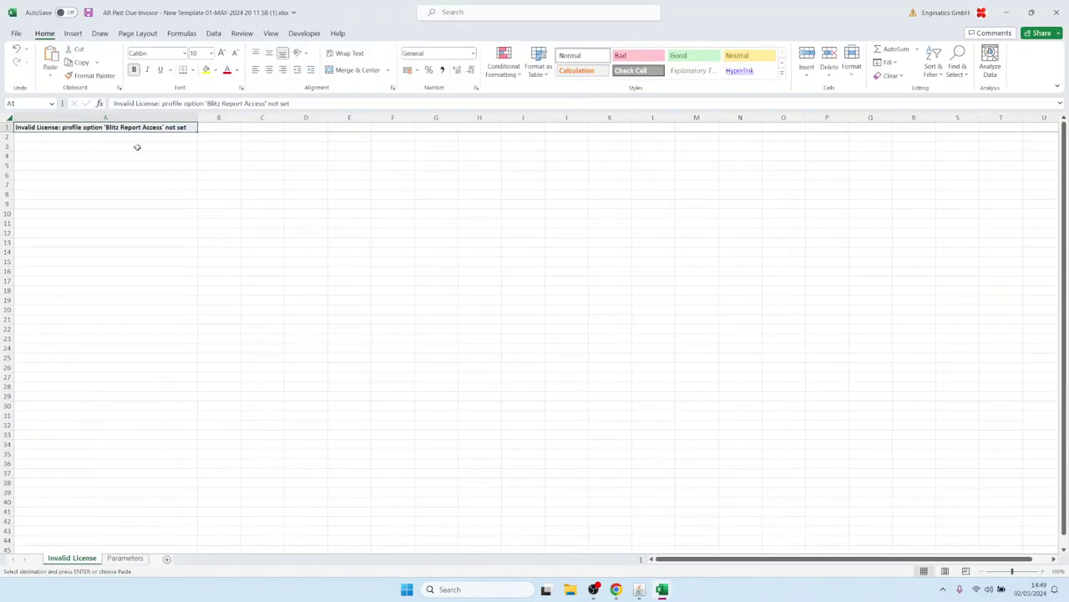
click(137, 147)
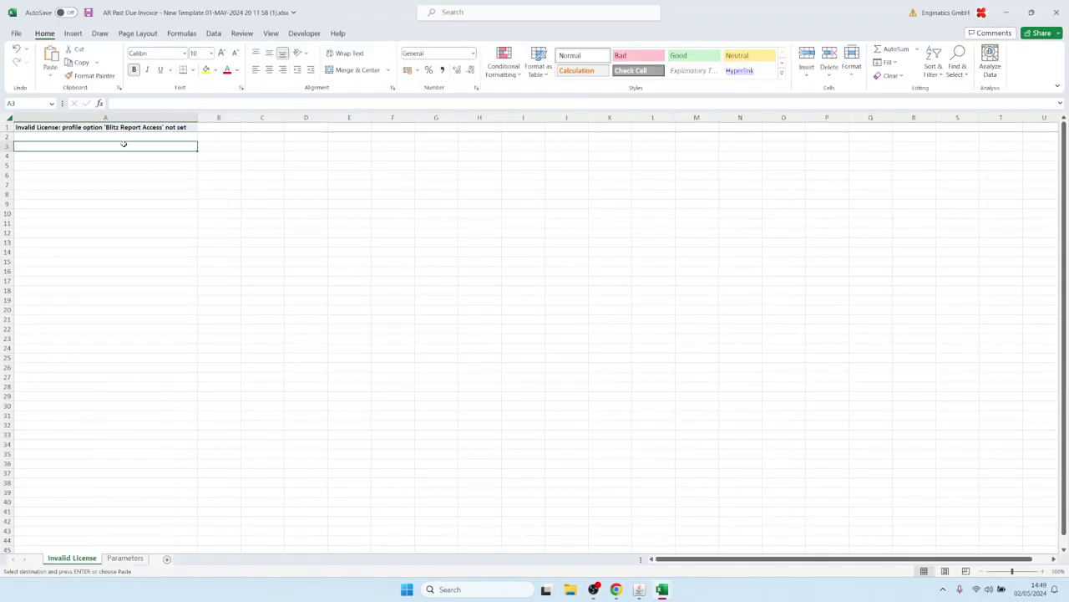
click(257, 163)
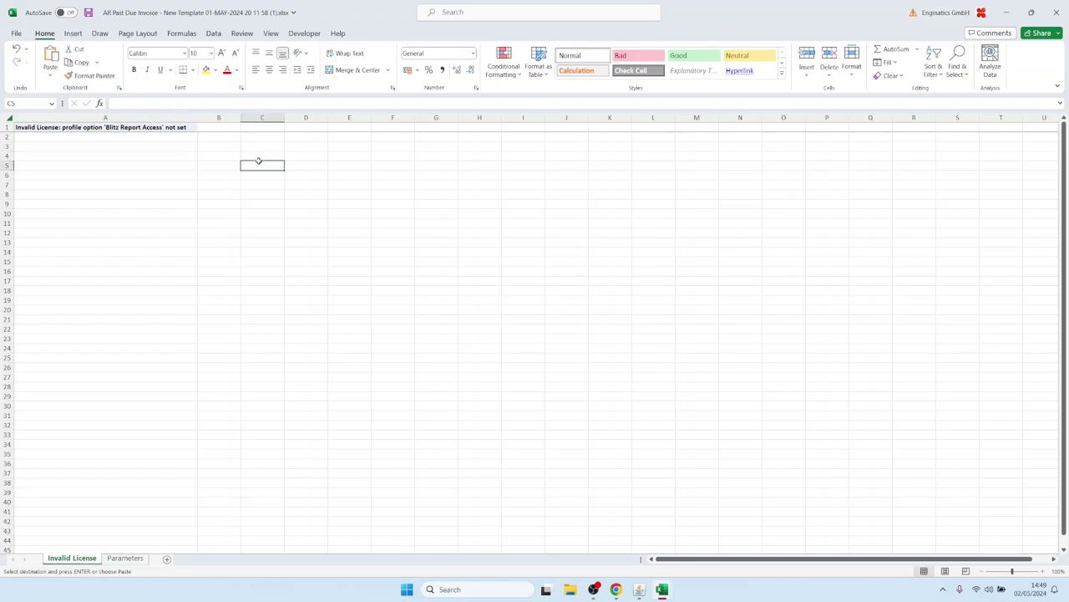
click(1056, 12)
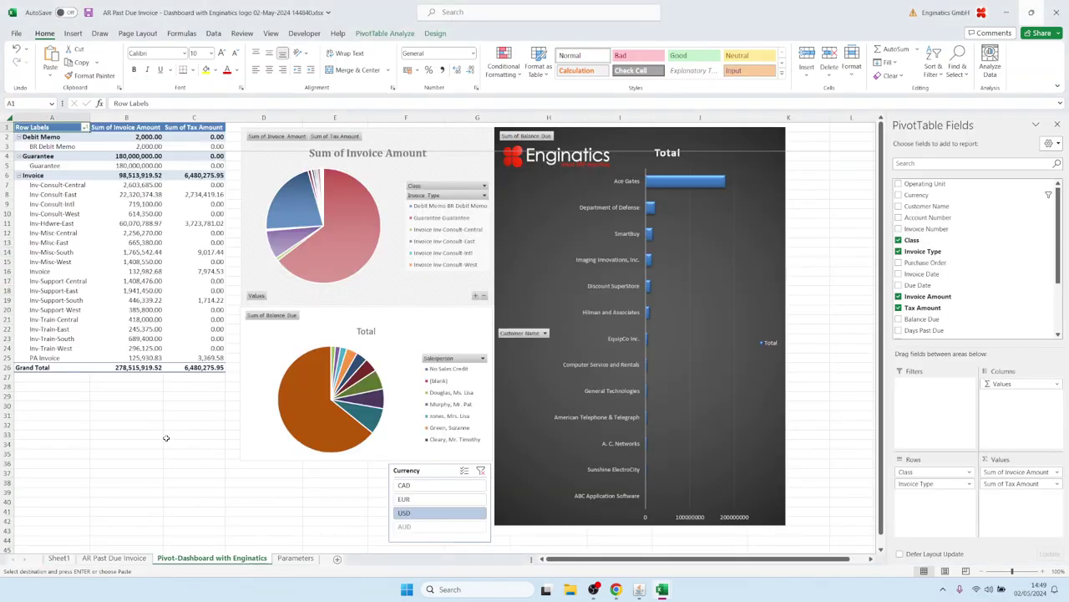
- Switch back to Oracle Applications and close the Requests window
mouse_move(638, 592)
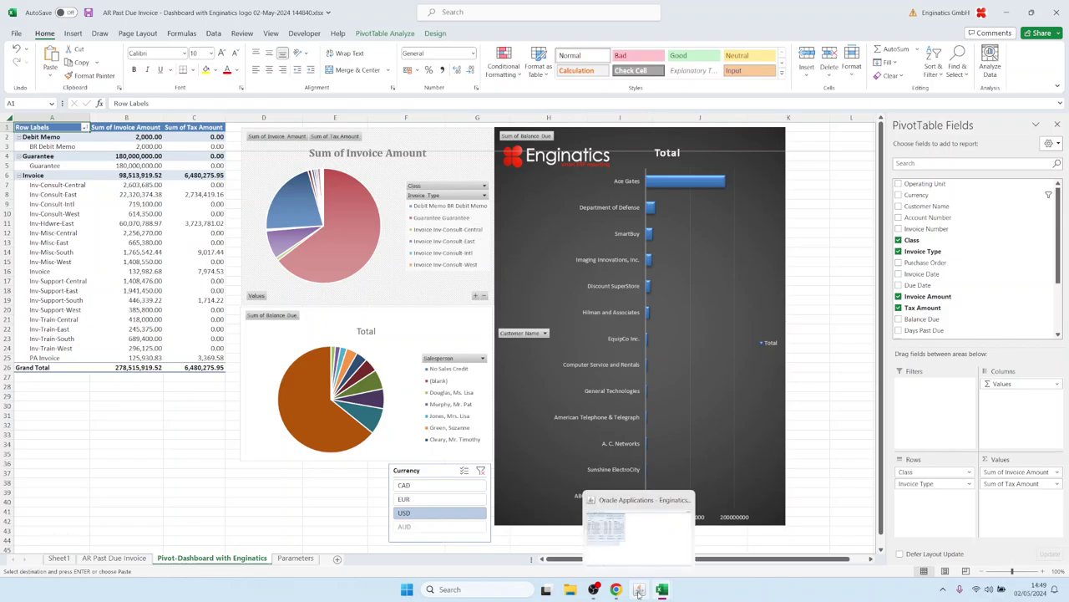
click(633, 537)
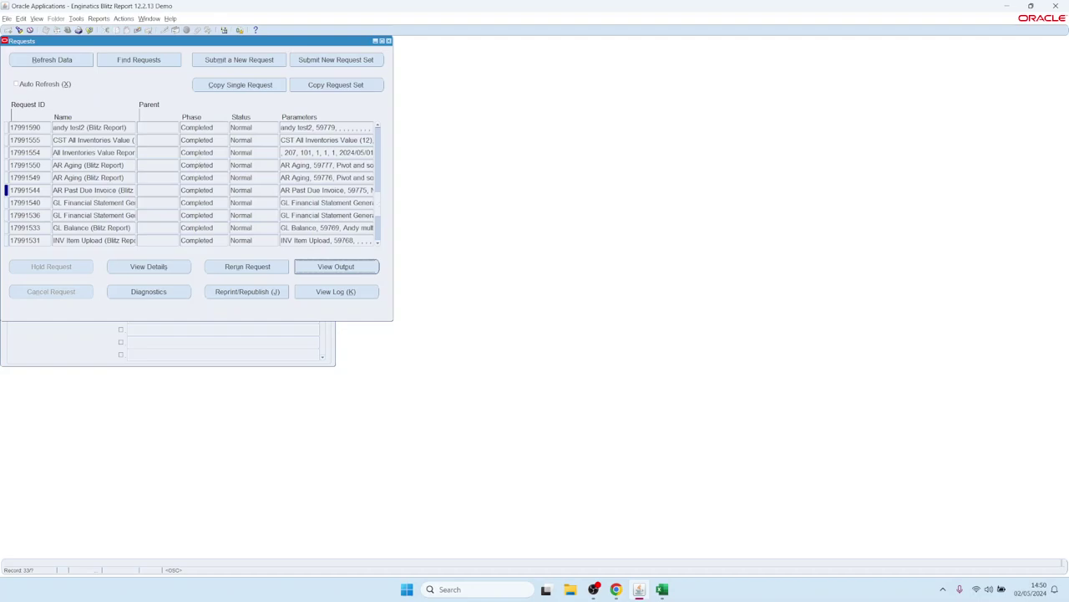
click(389, 42)
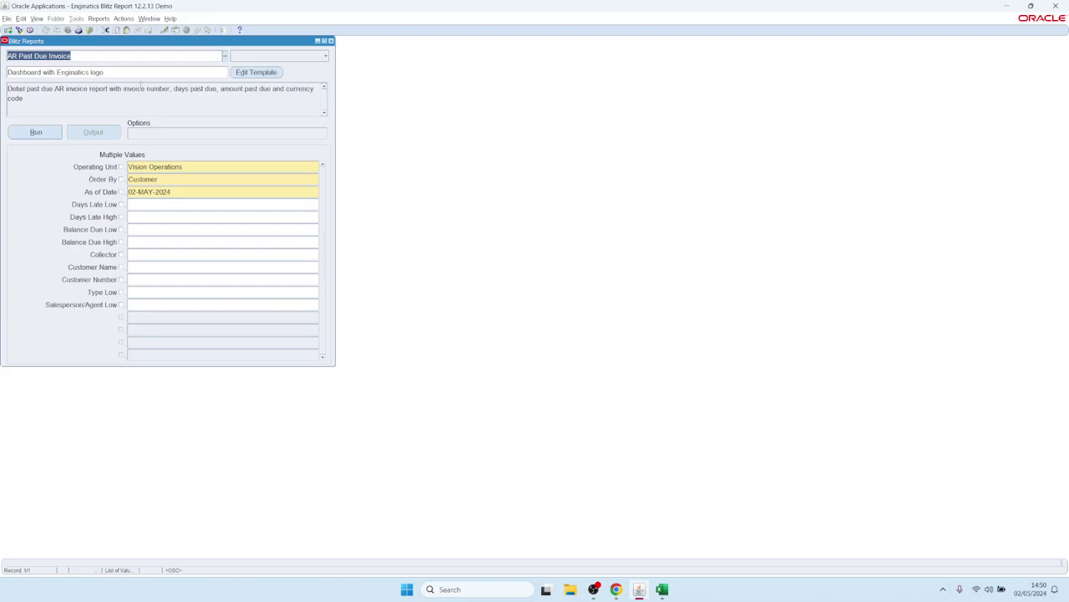
- Filter the reports to the Enginatics category and load AP Trial Balance
click(285, 57)
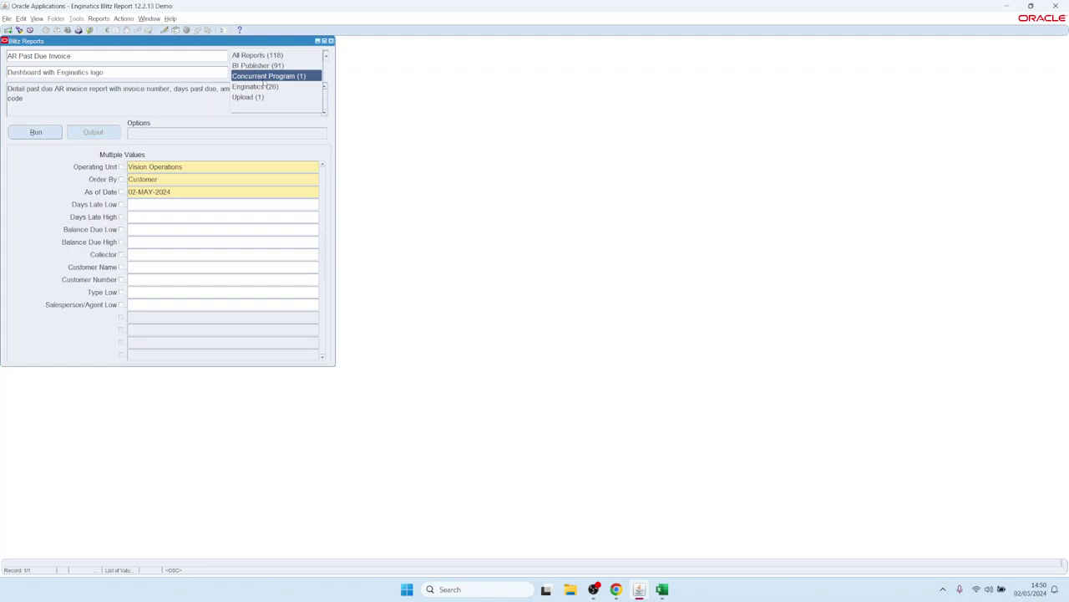
click(266, 86)
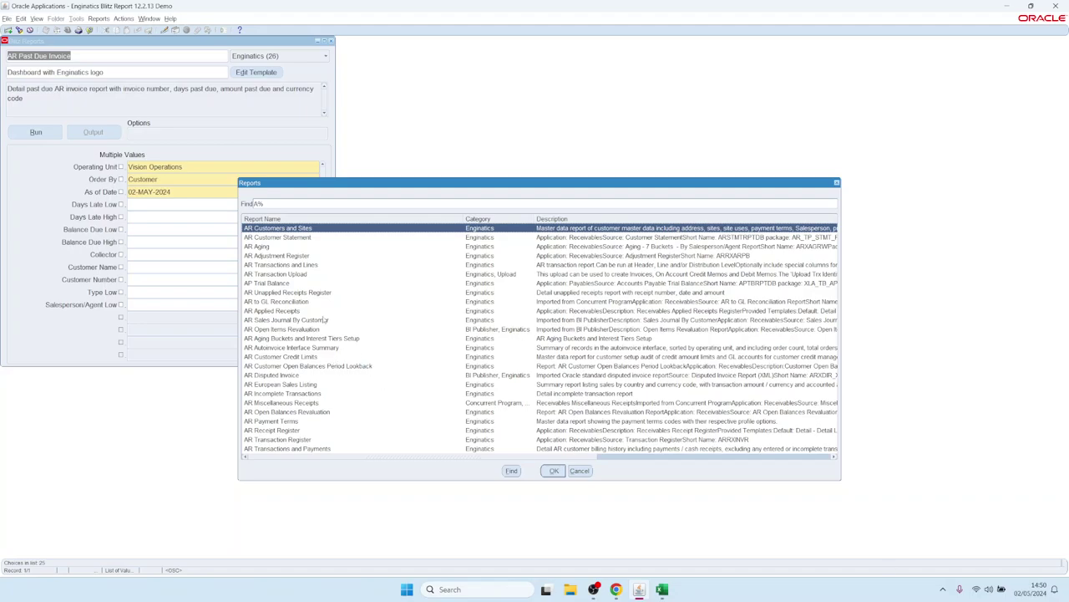
double_click(283, 285)
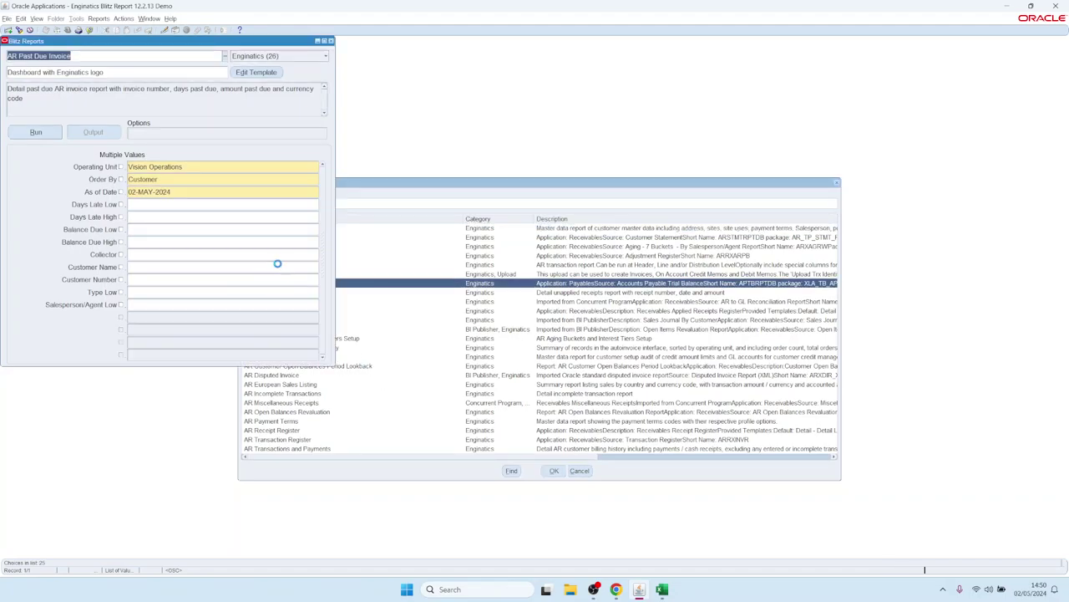
- Run AR Accounting Rules Listing from the BI Publisher category, view its Excel output and return to Oracle Applications
click(267, 57)
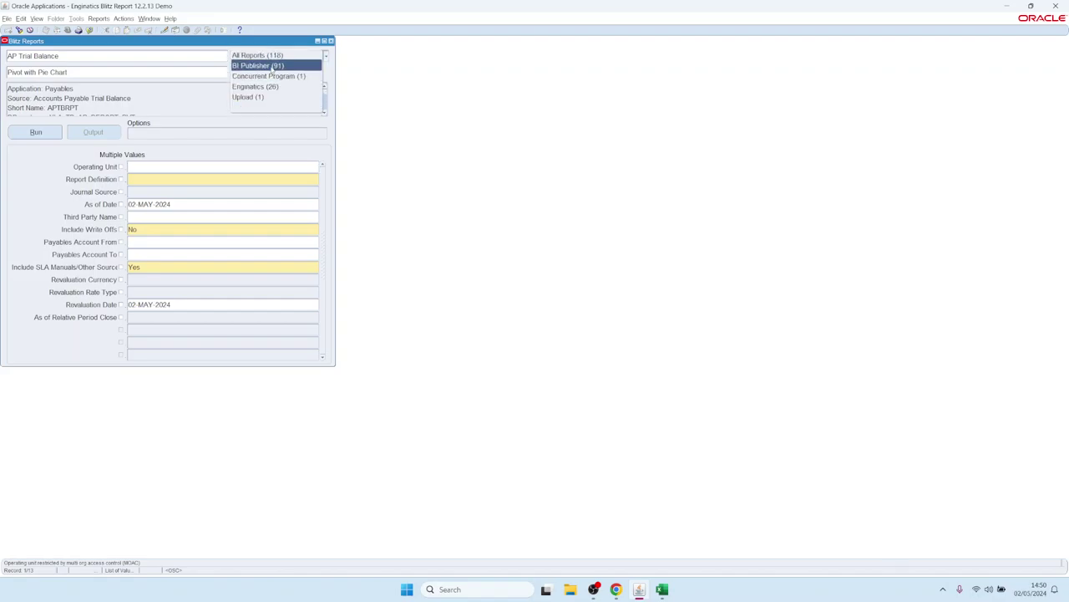
click(255, 65)
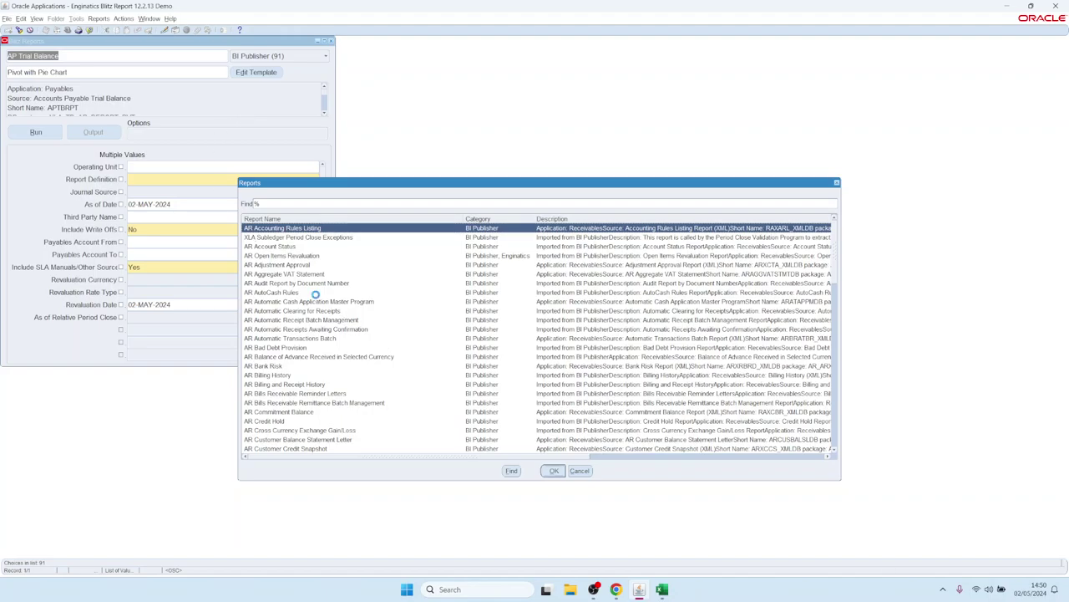
key(Return)
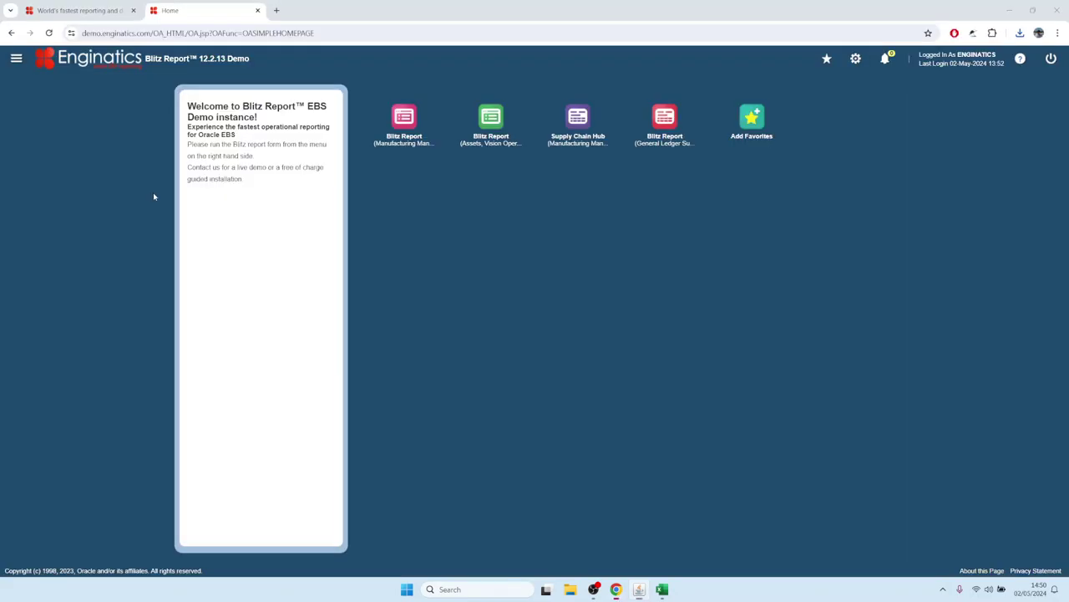
key(alt+Tab)
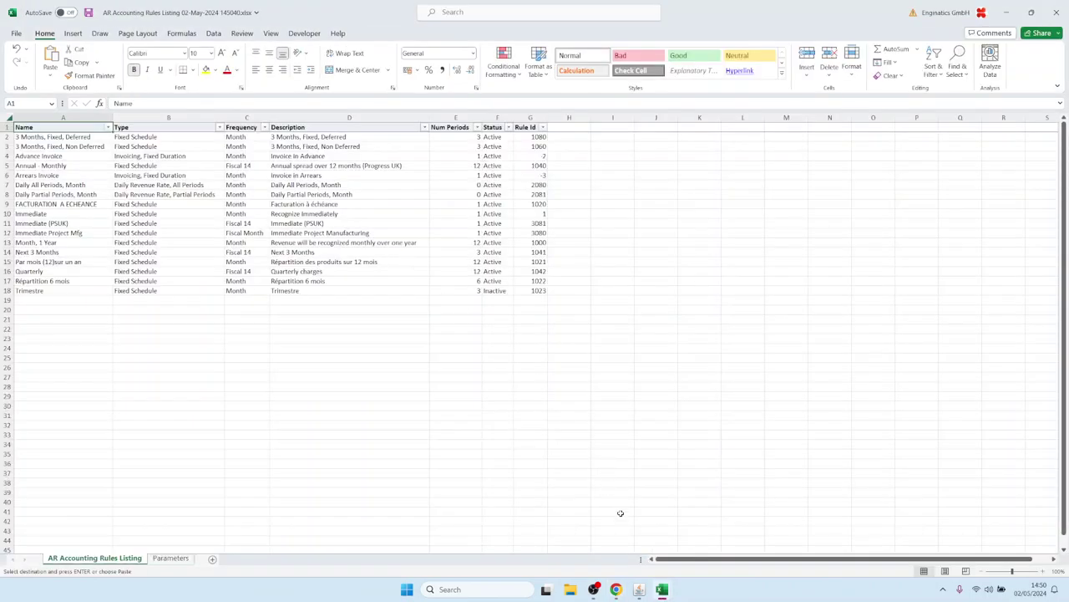
click(638, 590)
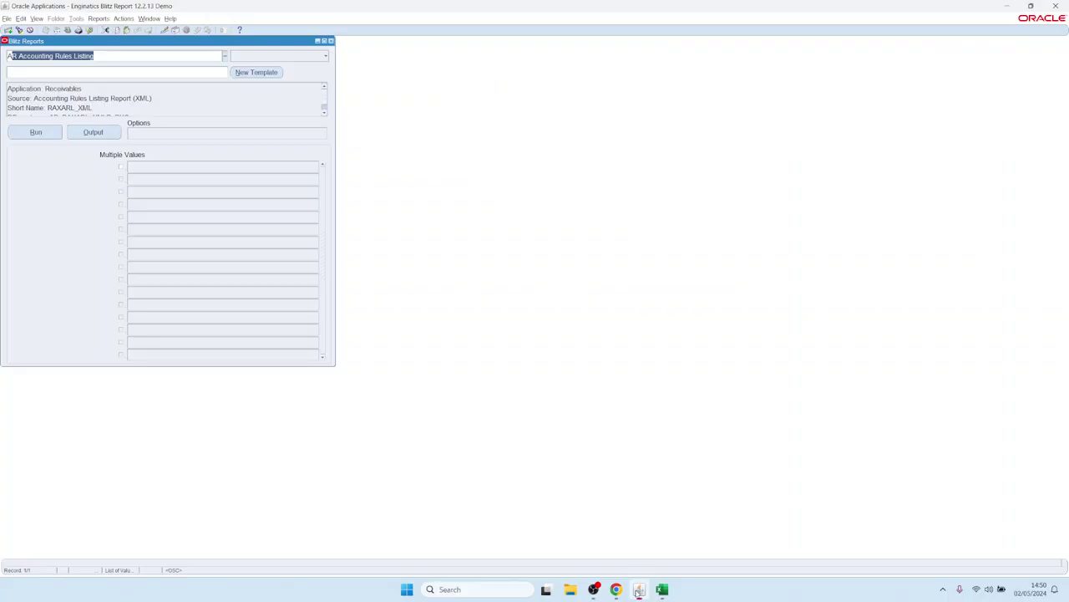